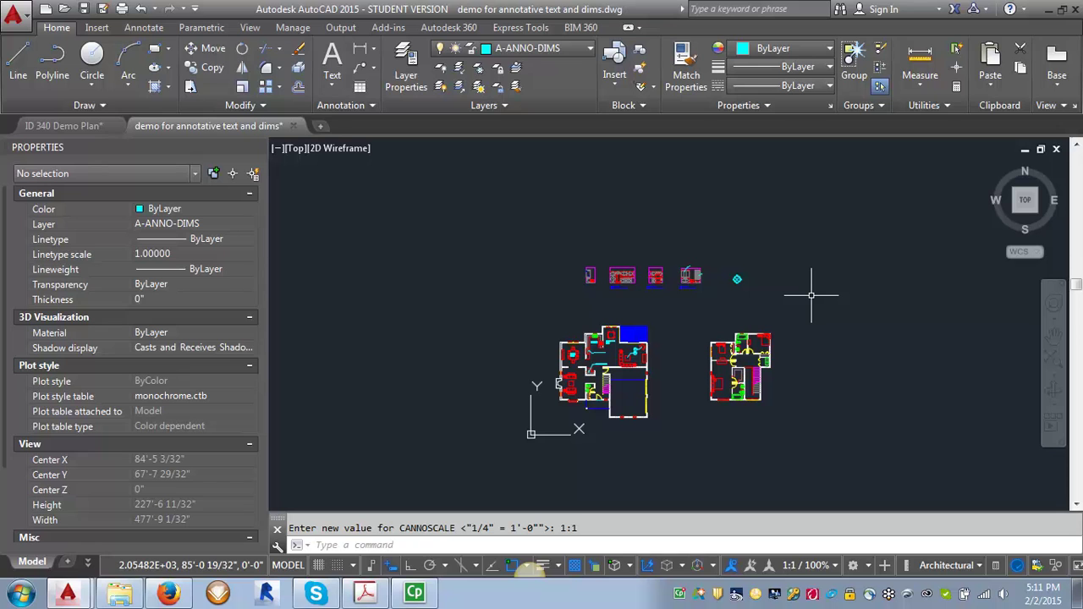
left_click(87, 561)
left_click(101, 504)
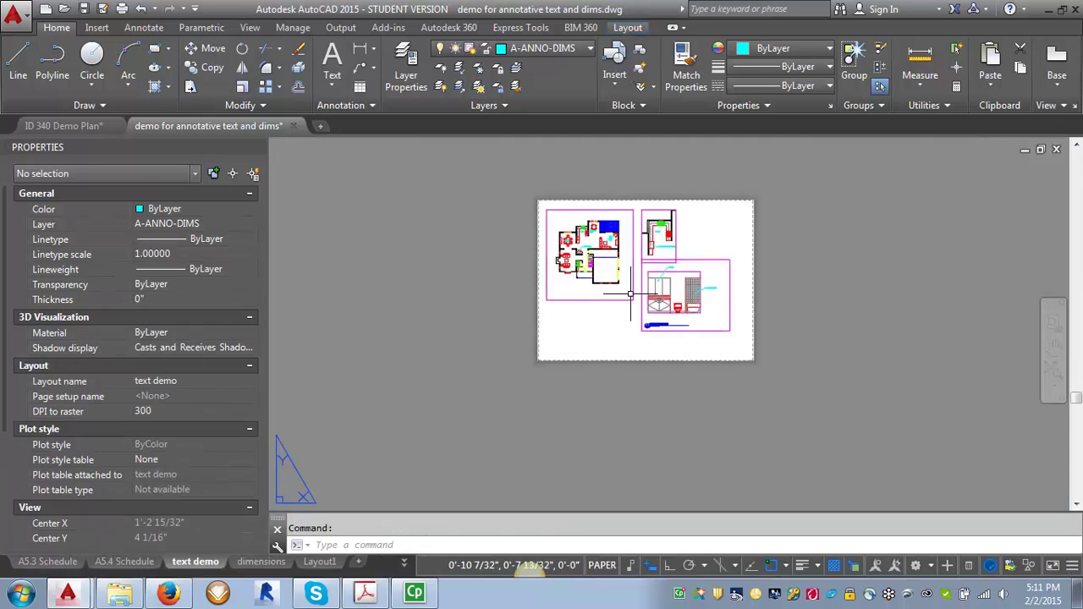
scroll(615, 213, "up", 5)
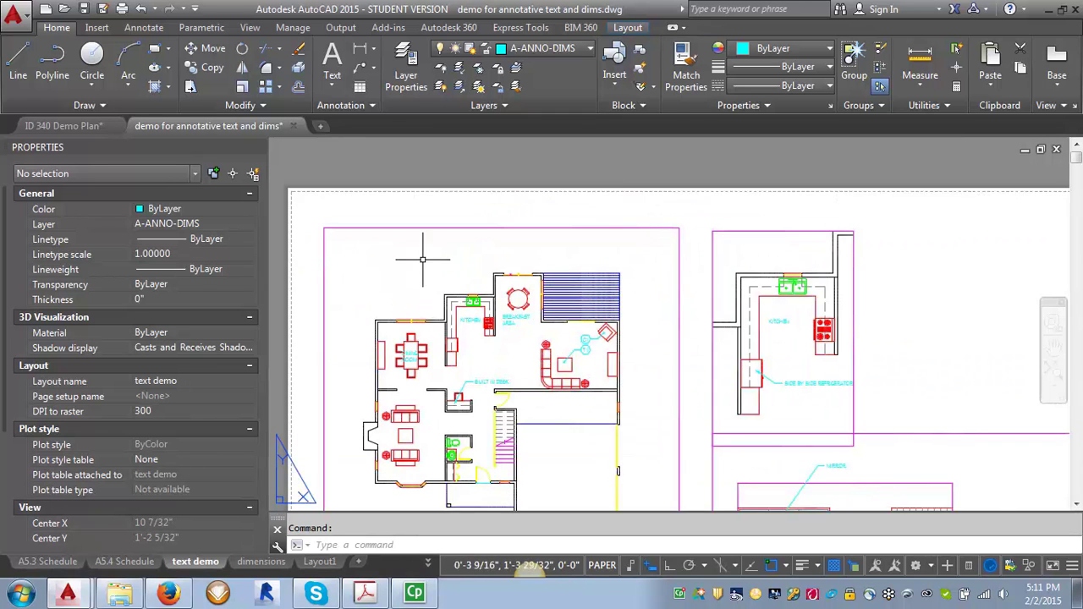
scroll(426, 249, "down", 4)
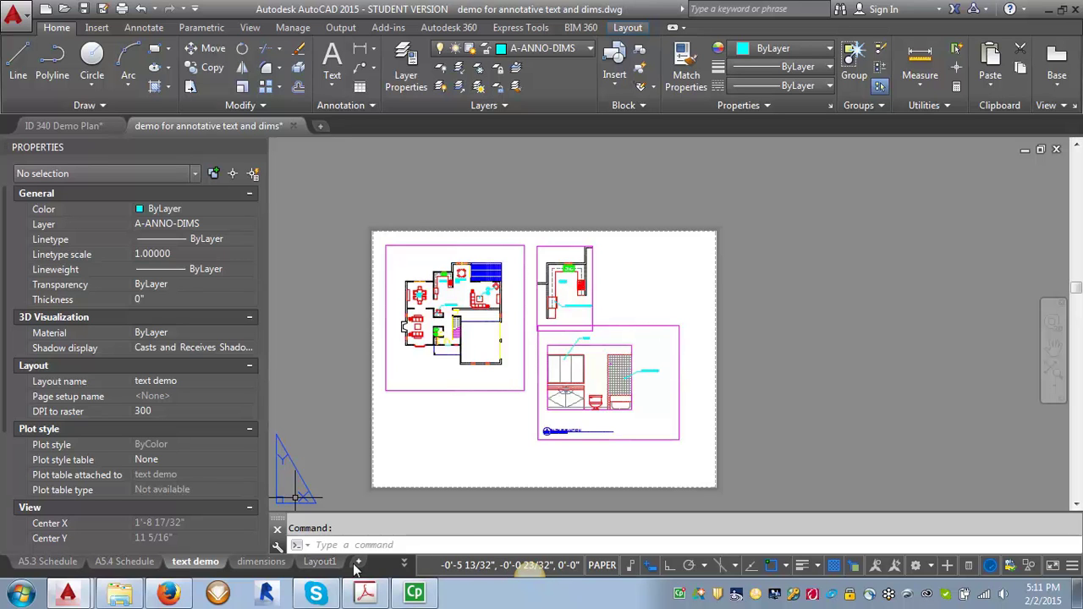
left_click(406, 562)
Step: Return to model space, zoom in on the kitchen, breakfast and dining area, and show Annotate tools
left_click(436, 293)
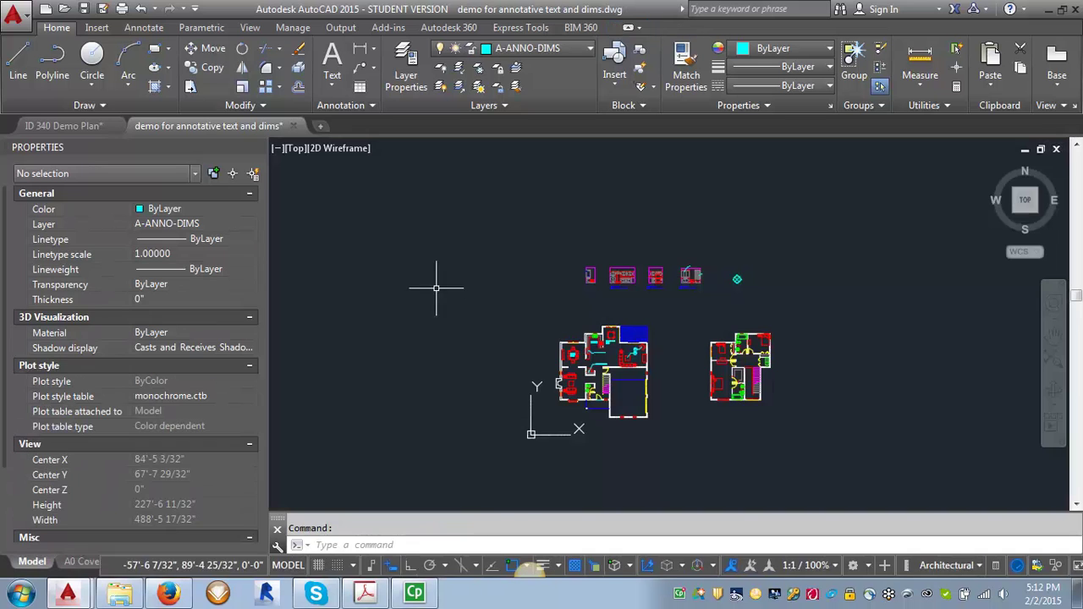
scroll(599, 347, "up", 2)
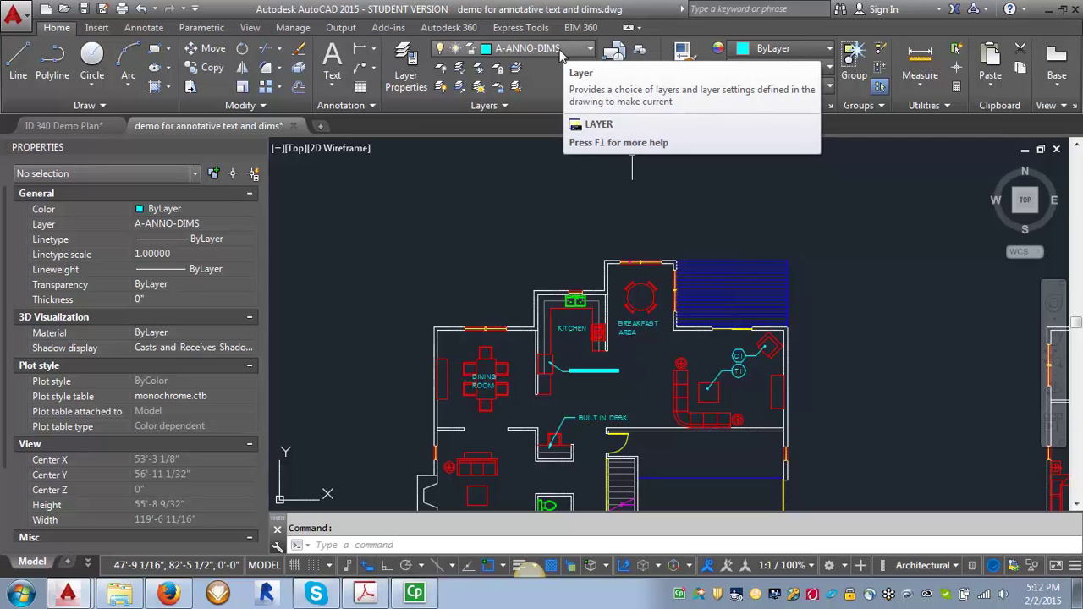
left_click(144, 27)
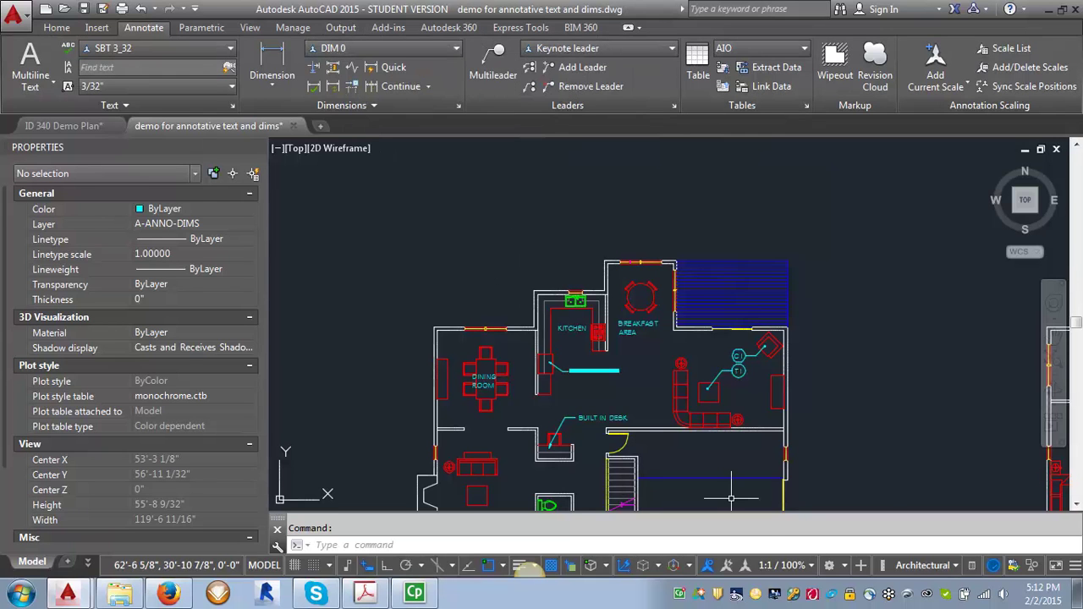
Step: Set the annotation scale to 1/8" = 1'-0" and zoom in on the floor plan
left_click(813, 567)
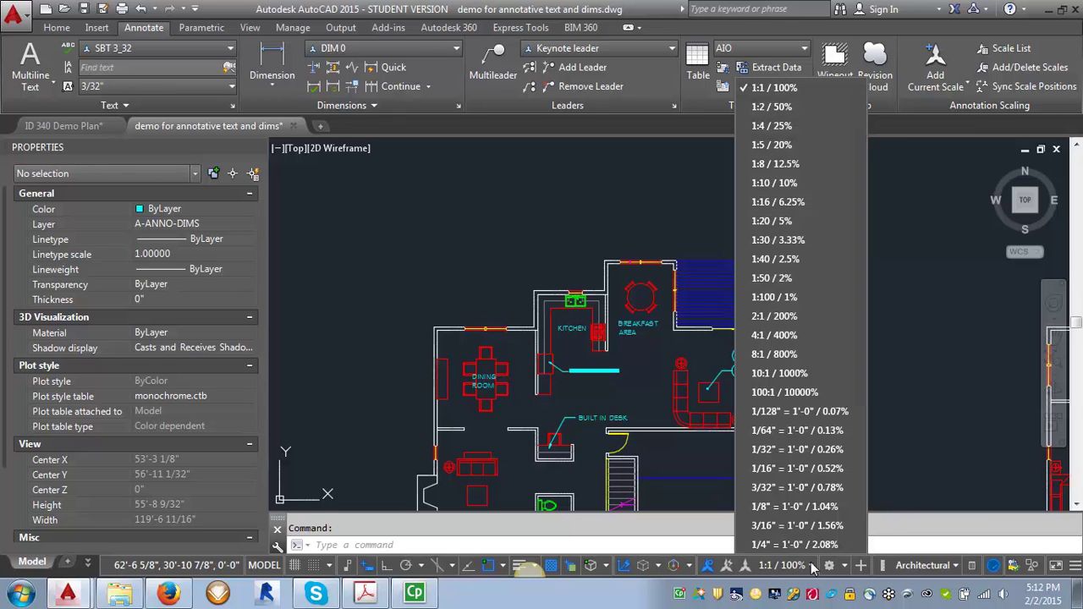
left_click(793, 510)
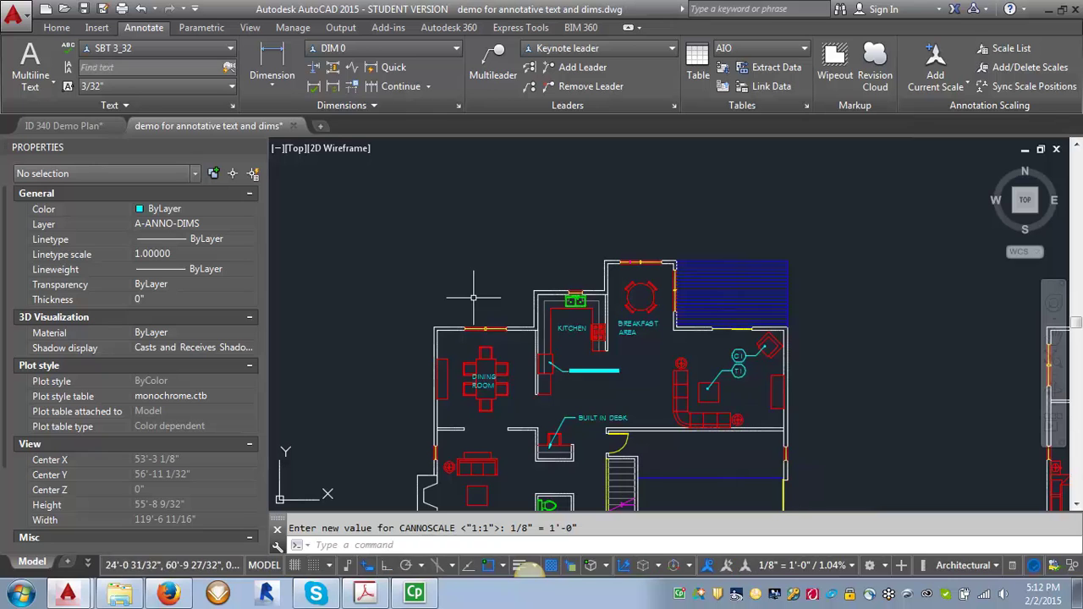
scroll(508, 254, "up", 4)
scroll(497, 202, "up", 2)
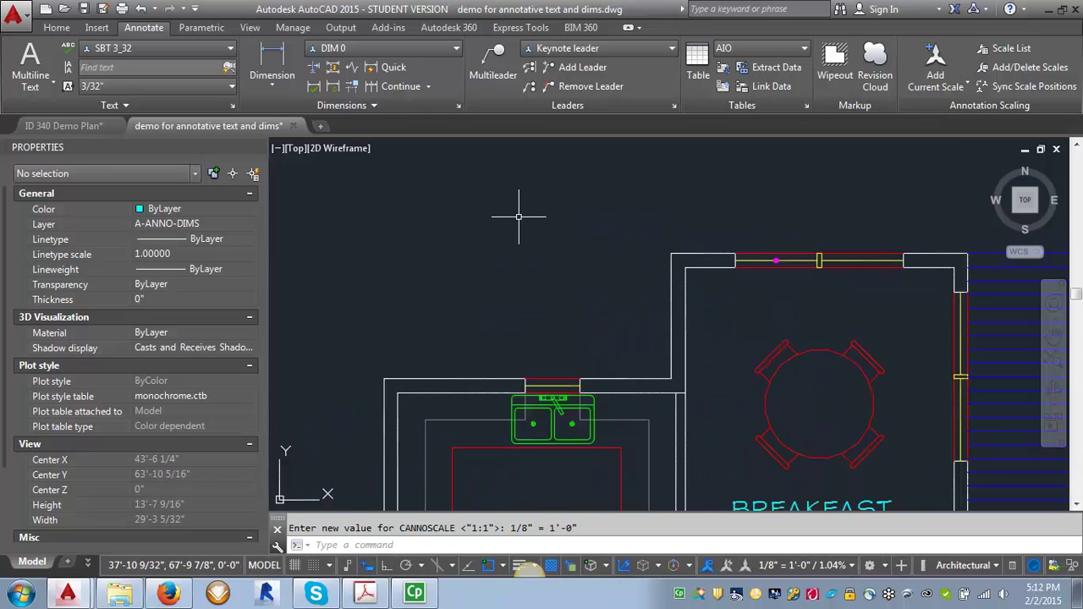
Step: Dimension the top wall with chained 10'-6", 10'-10" and 16'-6" linear dimensions
left_click(275, 52)
left_click(384, 379)
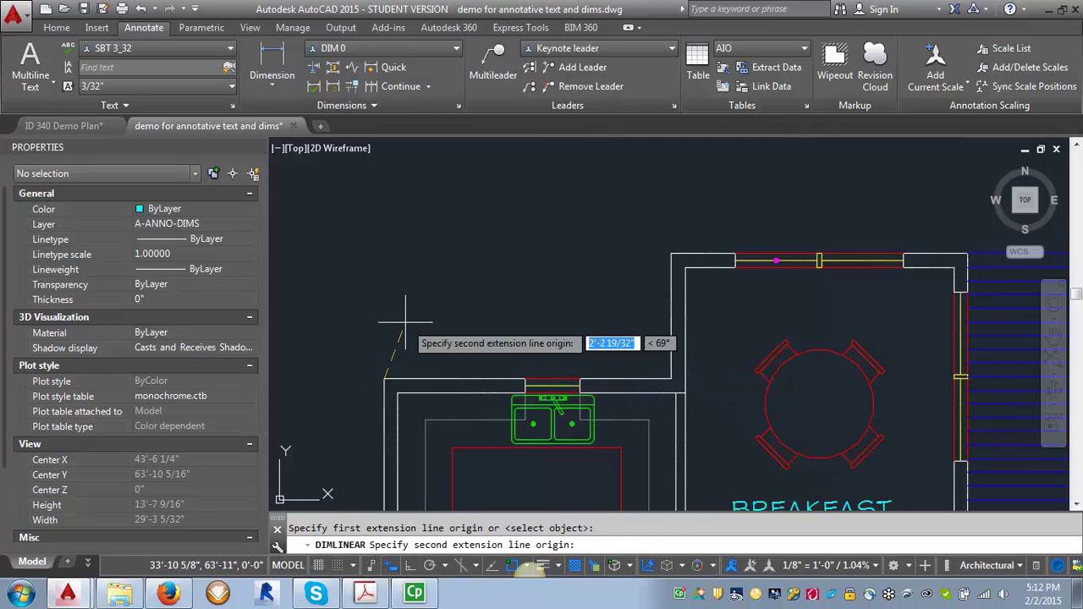
left_click(672, 379)
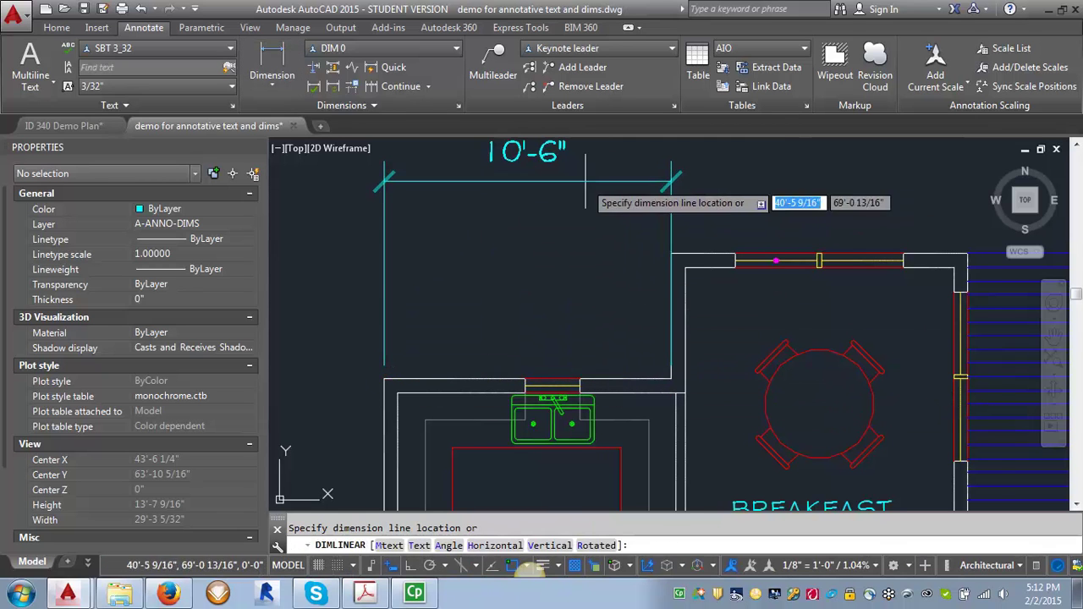
left_click(593, 181)
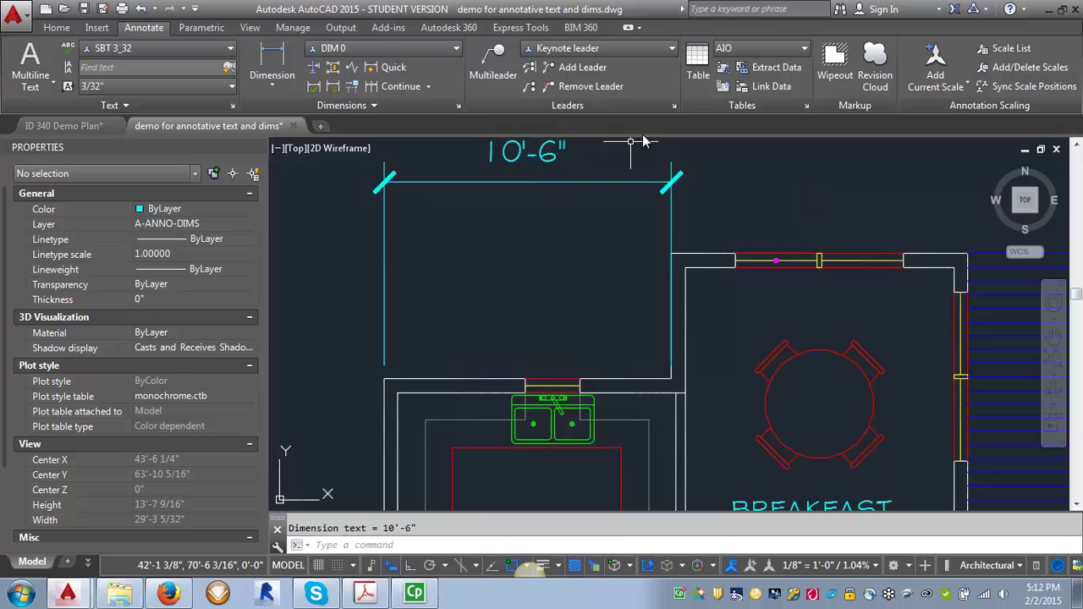
left_click(271, 80)
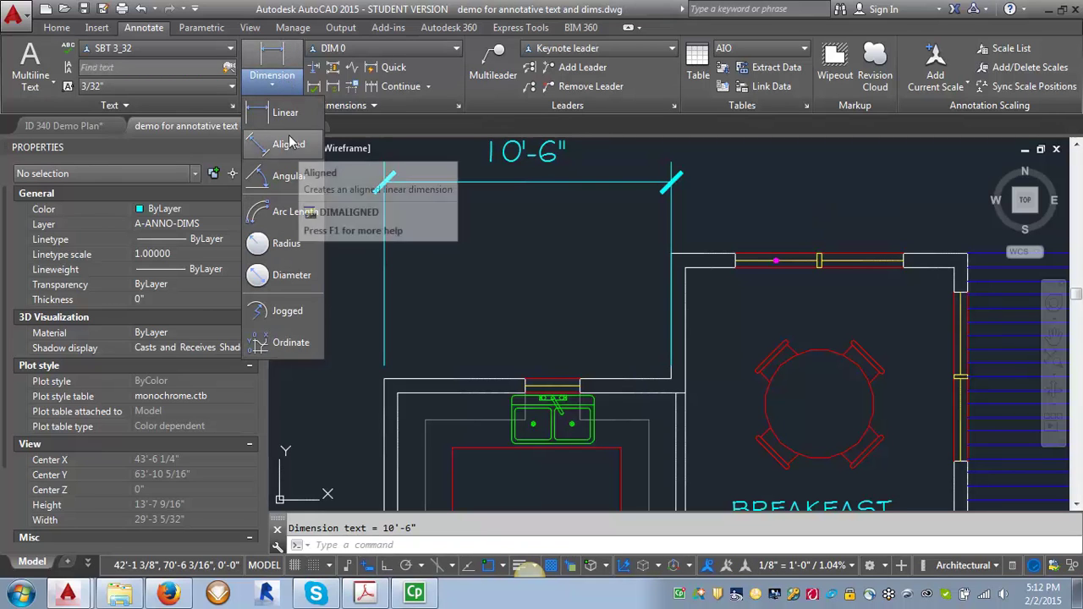
left_click(378, 88)
scroll(271, 326, "down", 3)
scroll(526, 338, "up", 2)
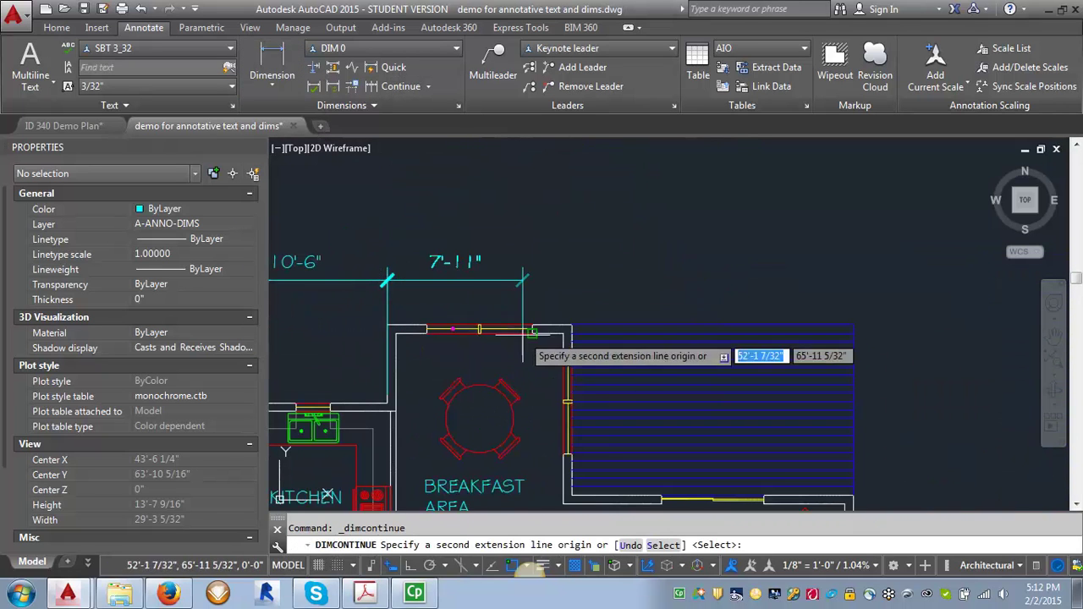
left_click(572, 326)
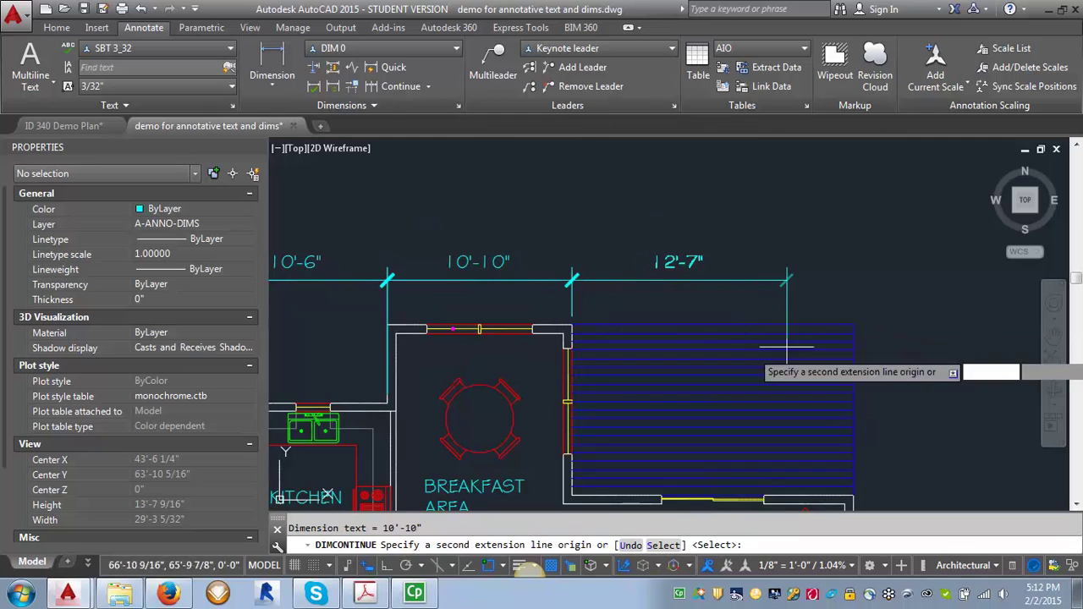
left_click(853, 501)
key("Return")
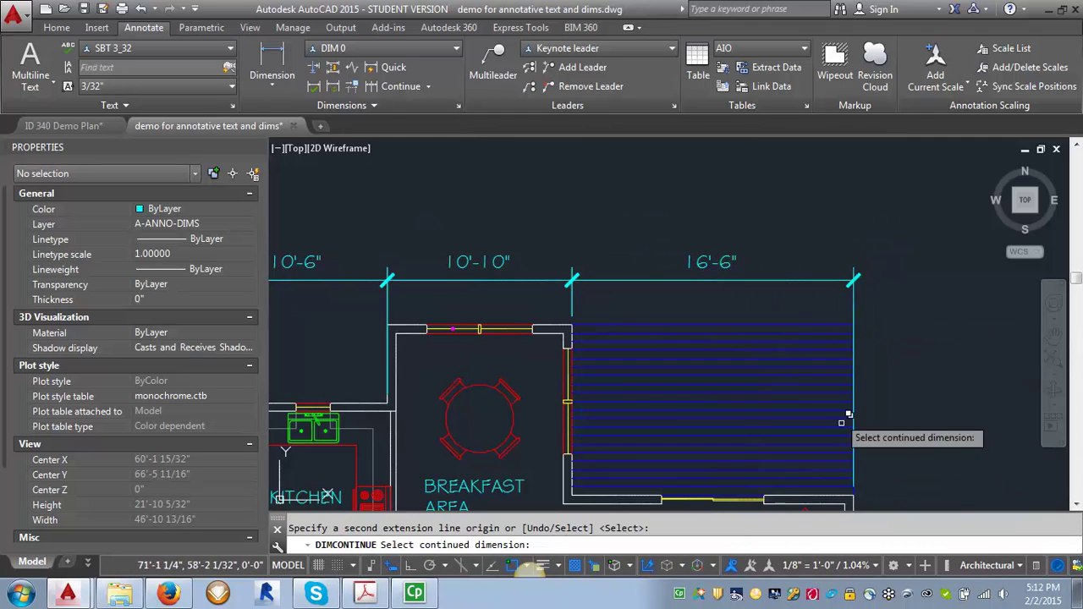
key("Return")
Step: Add a vertical 5'-5" linear dimension between the two wall corners
scroll(855, 259, "down", 3)
scroll(605, 356, "up", 2)
scroll(605, 357, "up", 3)
left_click(272, 63)
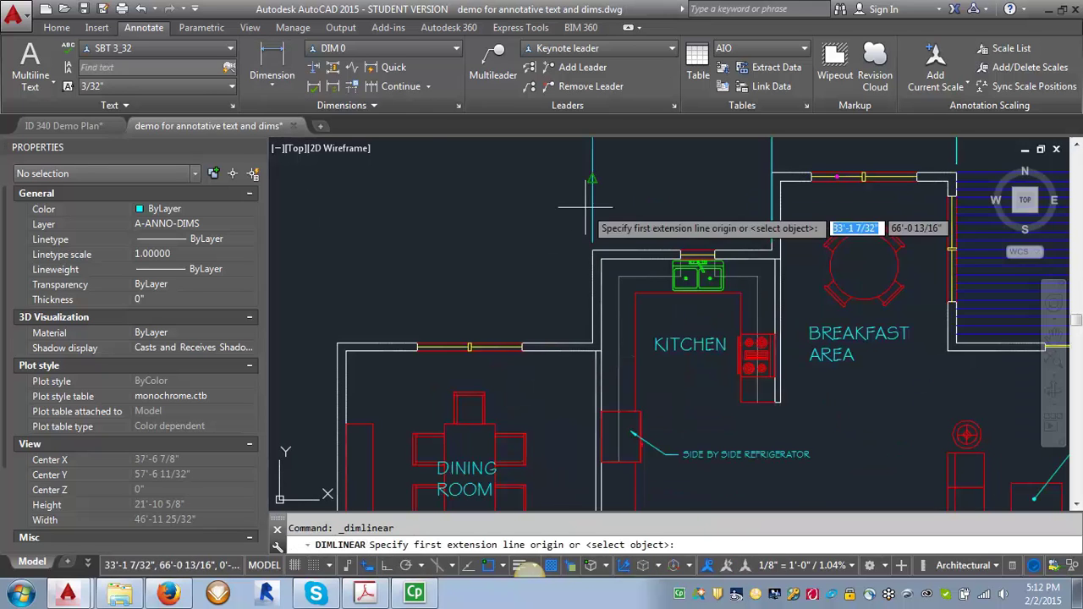
left_click(593, 253)
left_click(593, 347)
left_click(537, 254)
scroll(516, 364, "down", 4)
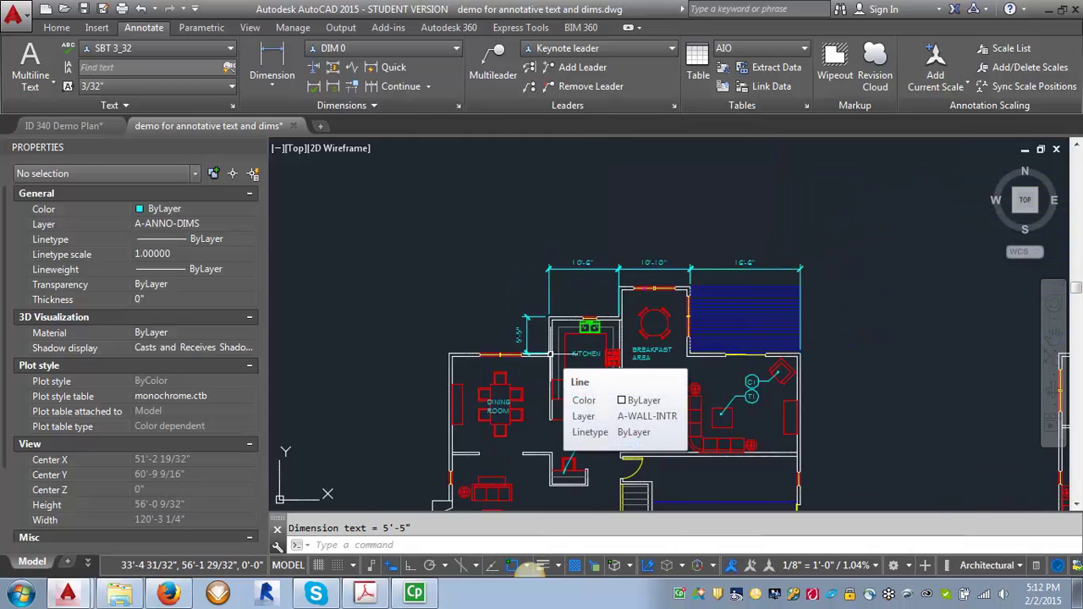
Step: Set the annotation scale to 1/4" = 1'-0" and zoom in on the kitchen wall
left_click(528, 565)
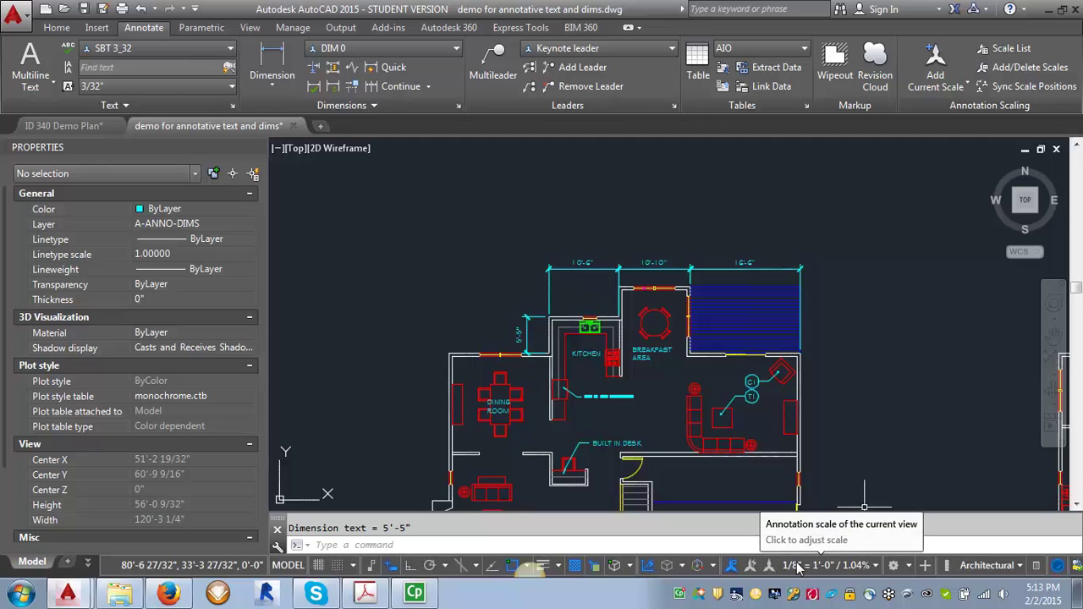
left_click(877, 569)
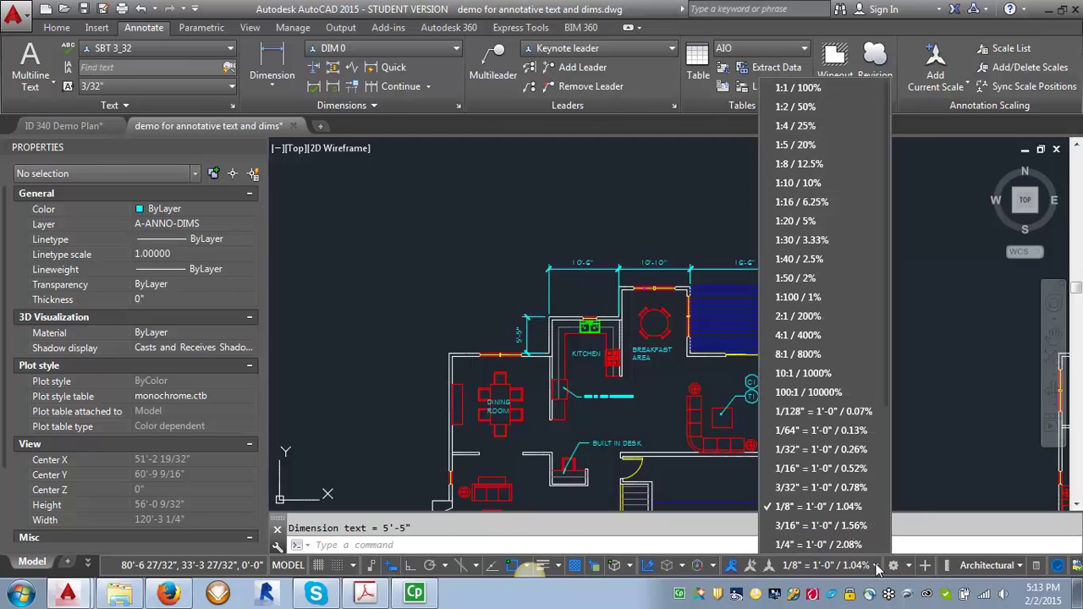
left_click(825, 545)
scroll(573, 321, "up", 6)
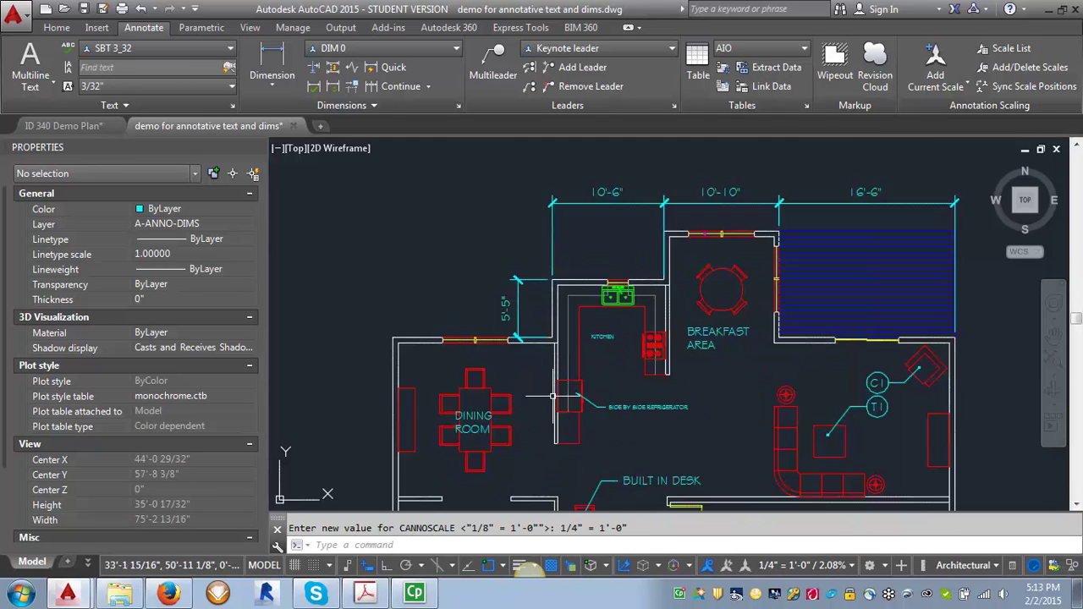
scroll(573, 313, "down", 5)
scroll(553, 206, "up", 3)
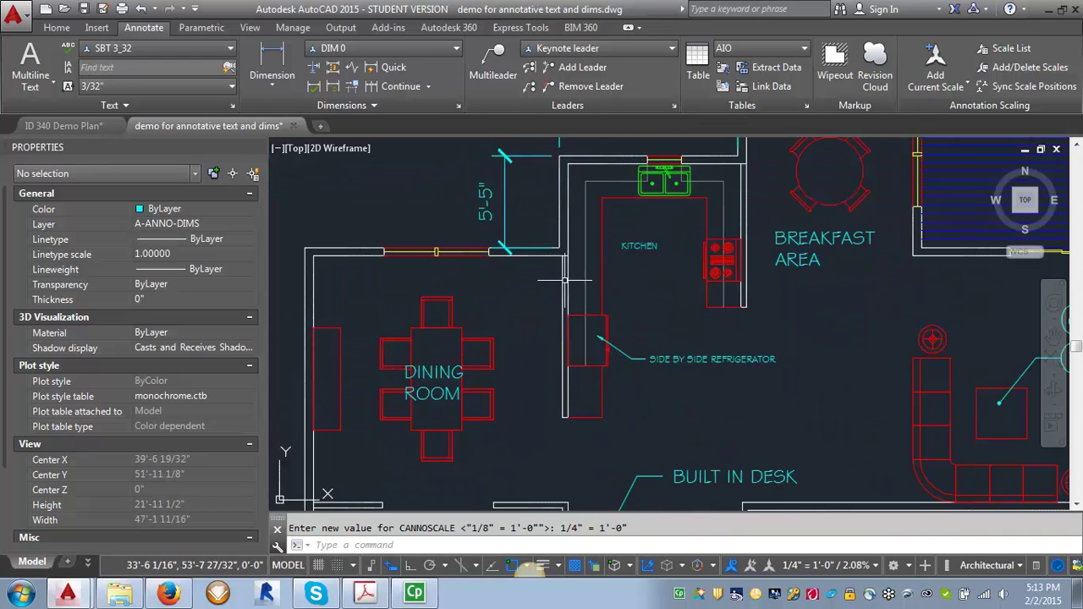
Step: Dimension the kitchen wall by the refrigerator with chained 3'-0", 3'-0" and 2'-0" dimensions
left_click(272, 63)
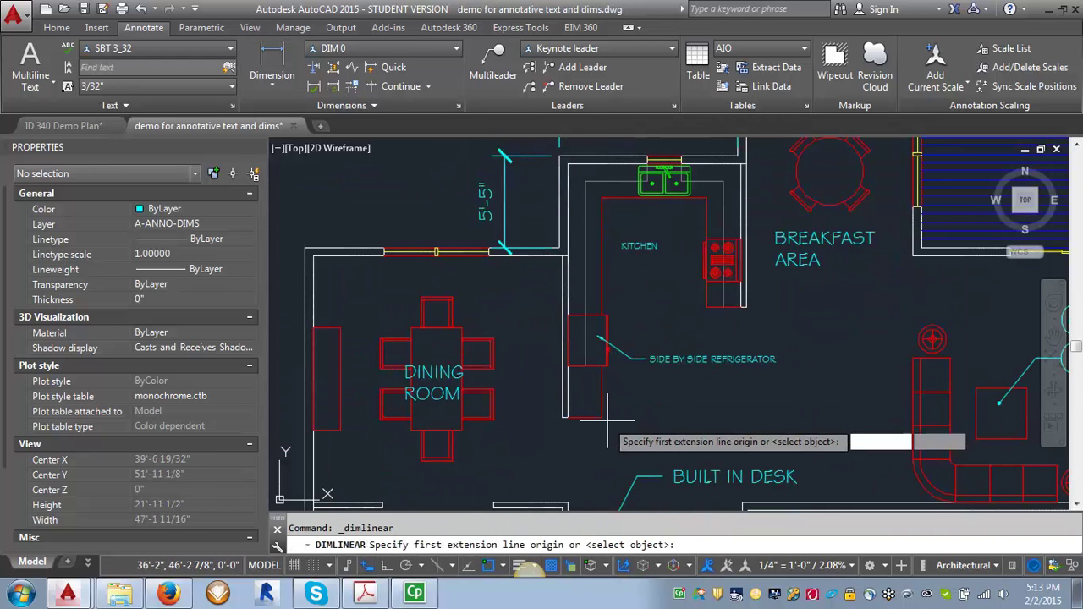
left_click(607, 366)
left_click(606, 416)
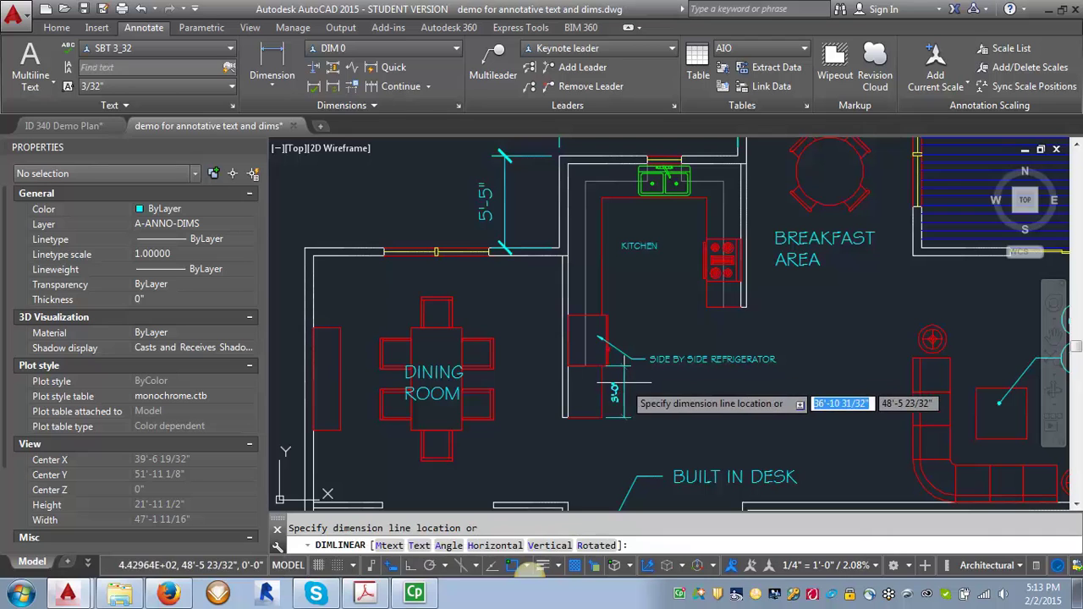
left_click(626, 398)
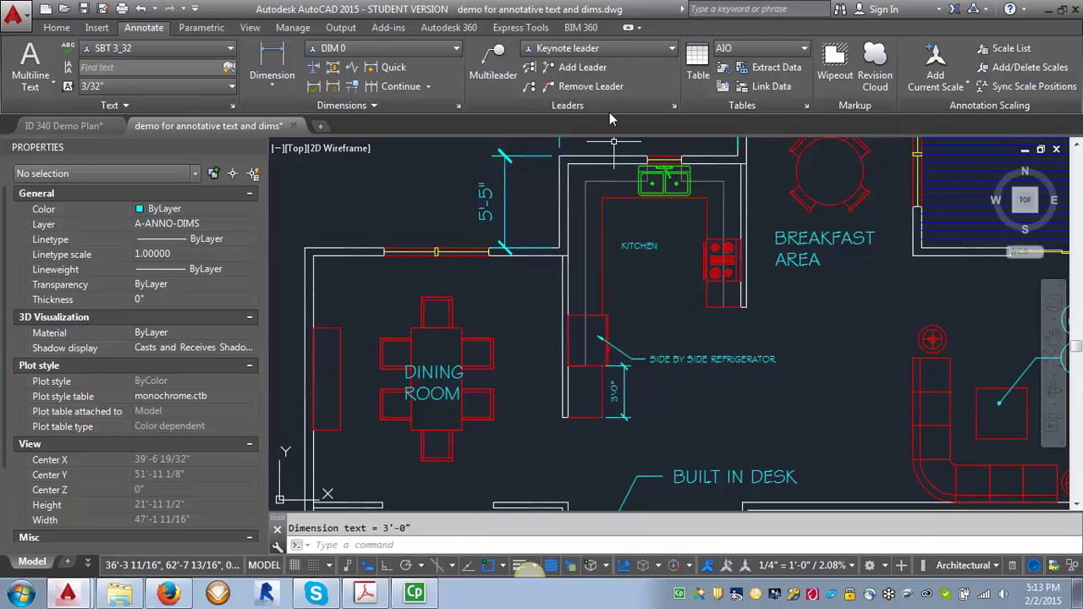
left_click(381, 86)
left_click(608, 316)
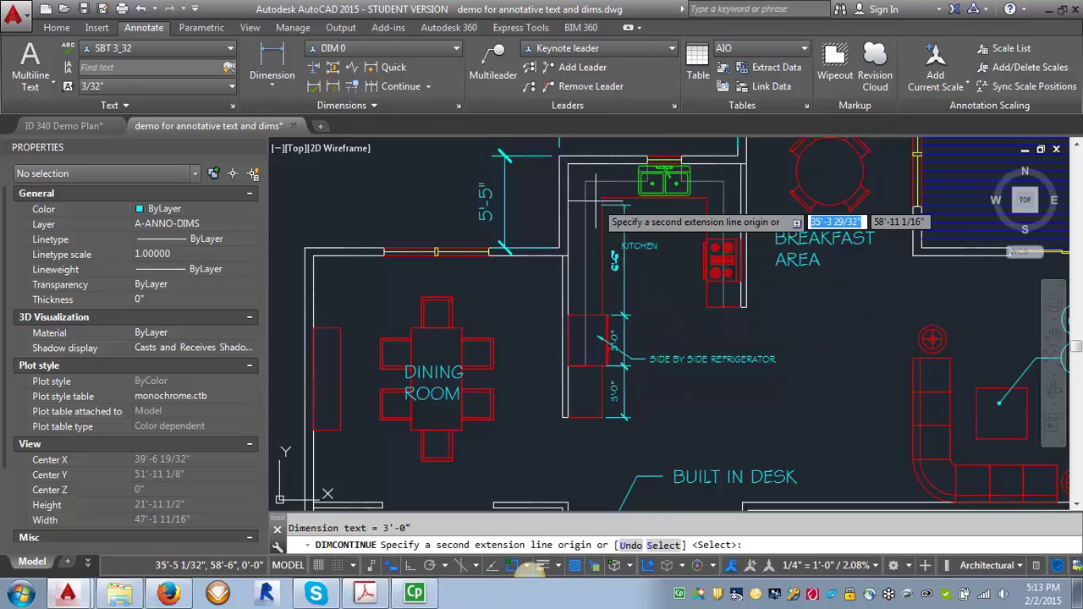
left_click(618, 164)
key("Return")
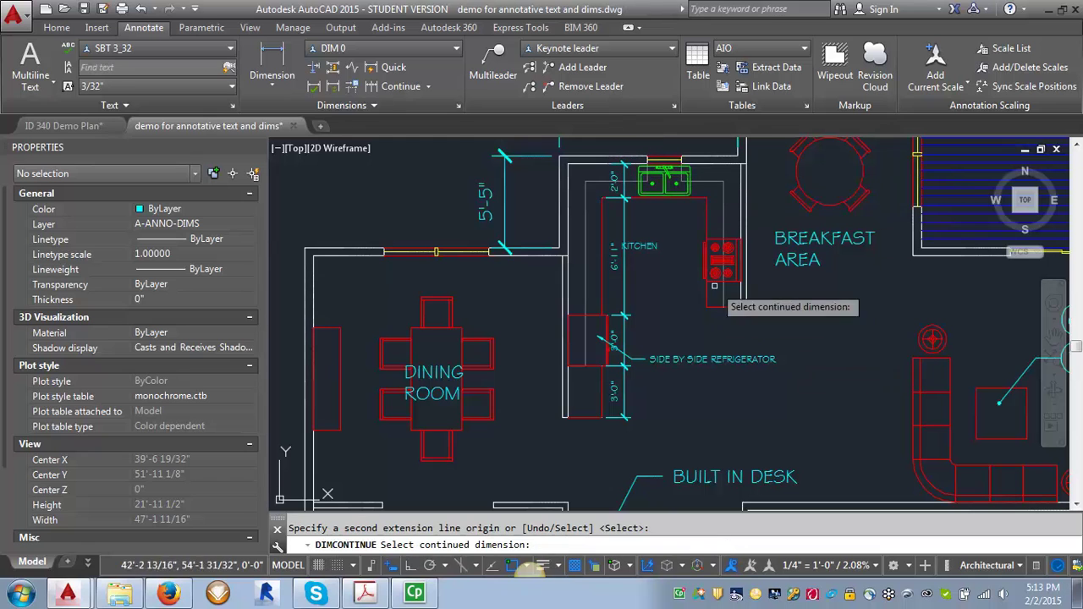
key("Escape")
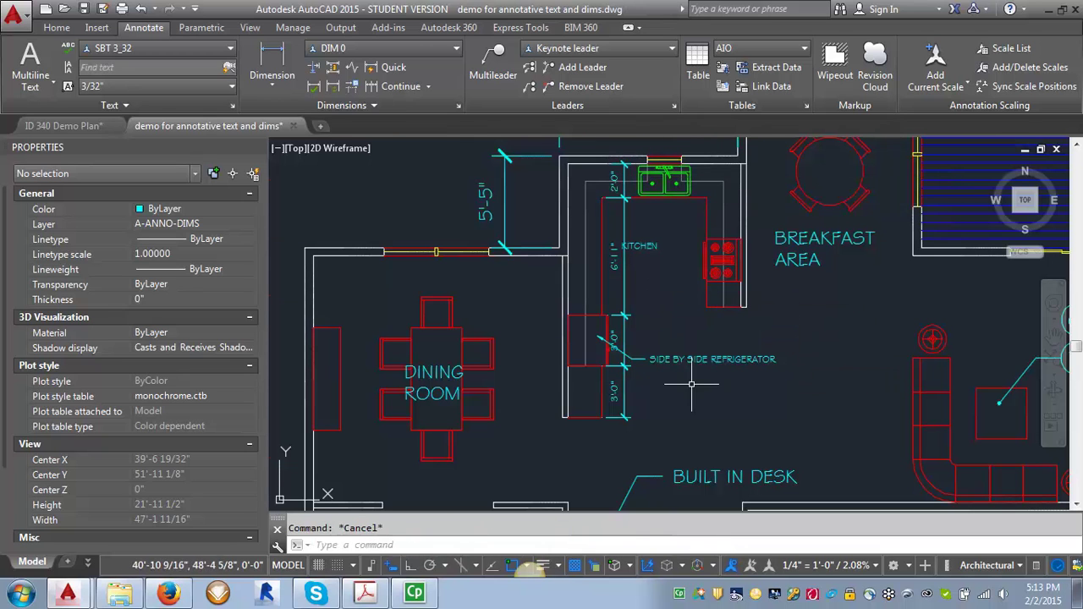
Step: Move the refrigerator note clear of the dimensions
scroll(693, 382, "up", 2)
left_click(696, 324)
left_click(627, 359)
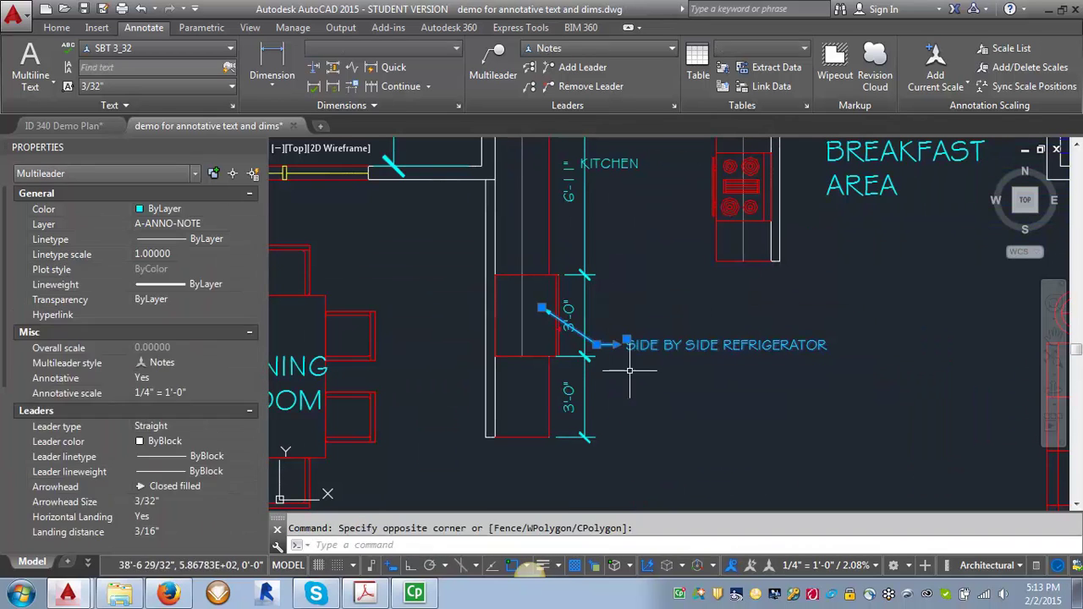
type("m")
key("Return")
left_click(703, 392)
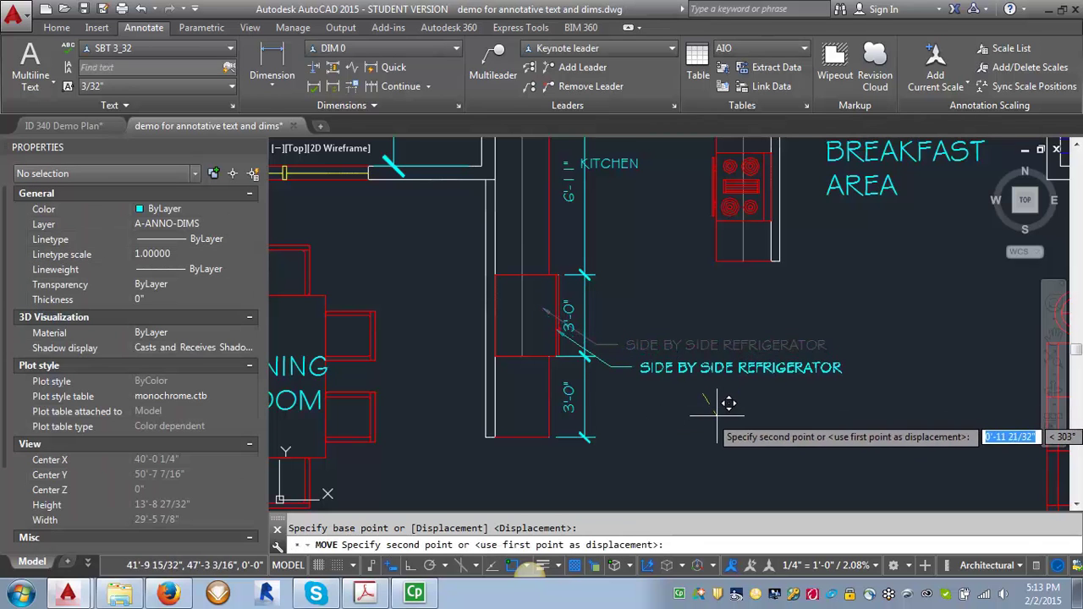
left_click(717, 416)
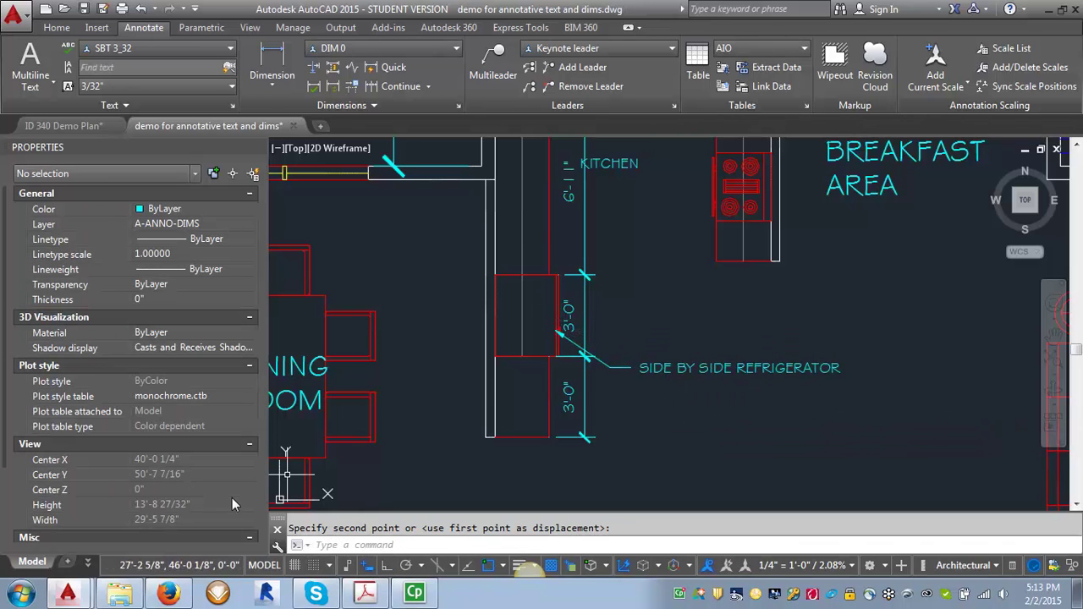
Step: Switch to the text demo layout and select the floor plan viewport to confirm its 1/8" = 1'-0" scale
left_click(87, 563)
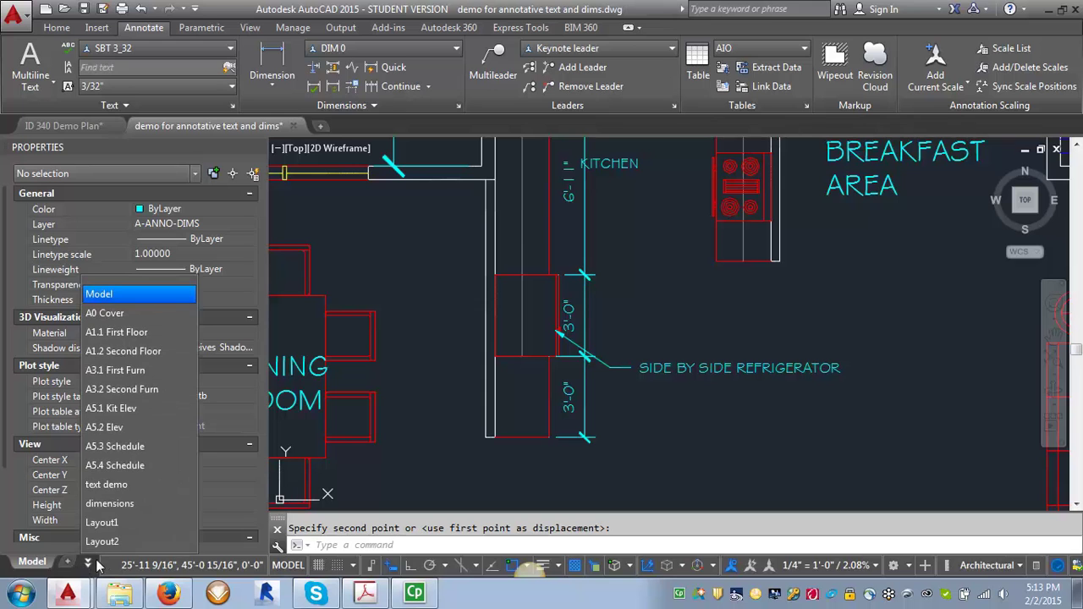
left_click(110, 485)
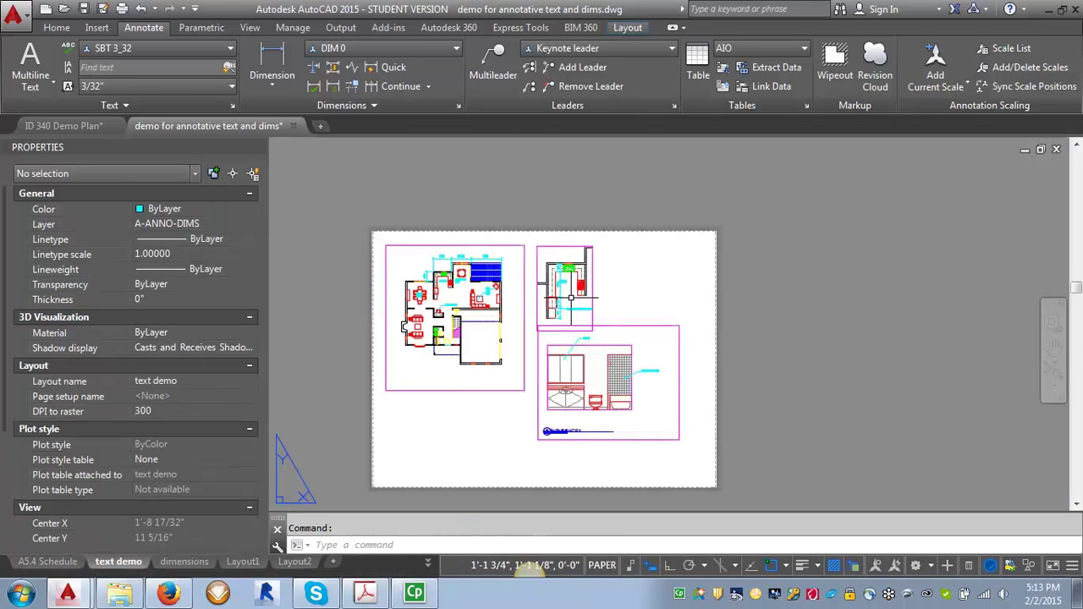
scroll(456, 243, "up", 4)
scroll(456, 243, "up", 2)
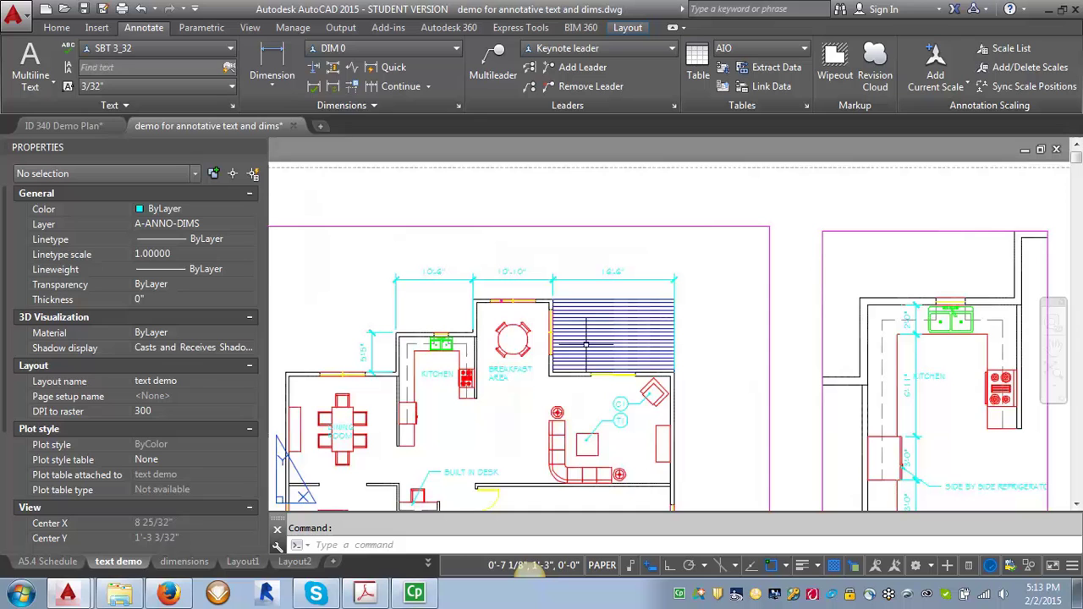
left_click(735, 226)
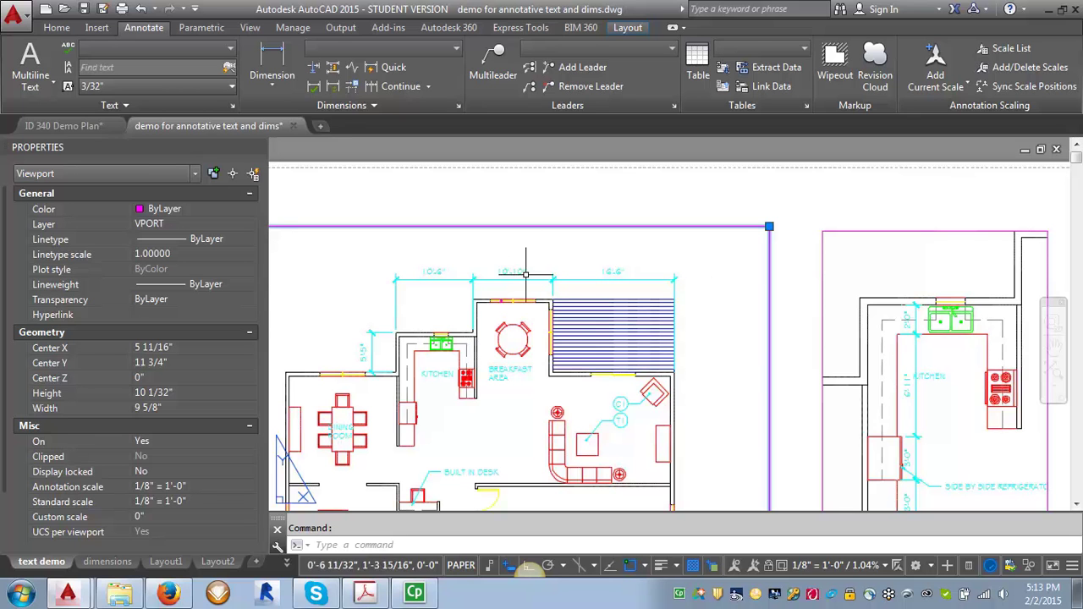
key("Escape")
scroll(404, 325, "down", 3)
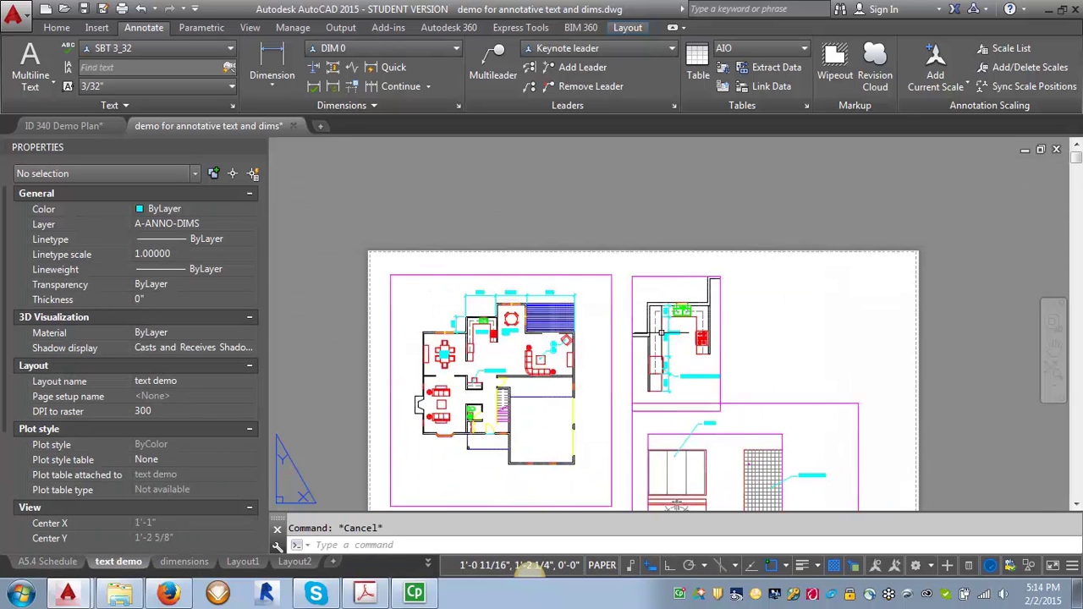
scroll(681, 321, "up", 4)
left_click(660, 191)
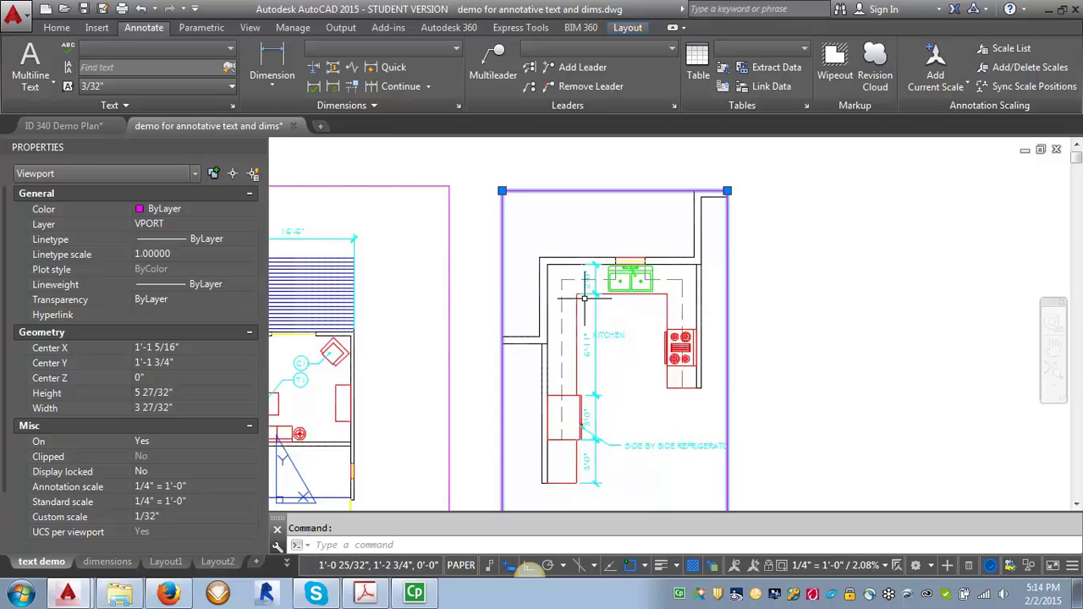
key("Escape")
scroll(594, 269, "down", 4)
scroll(593, 269, "up", 1)
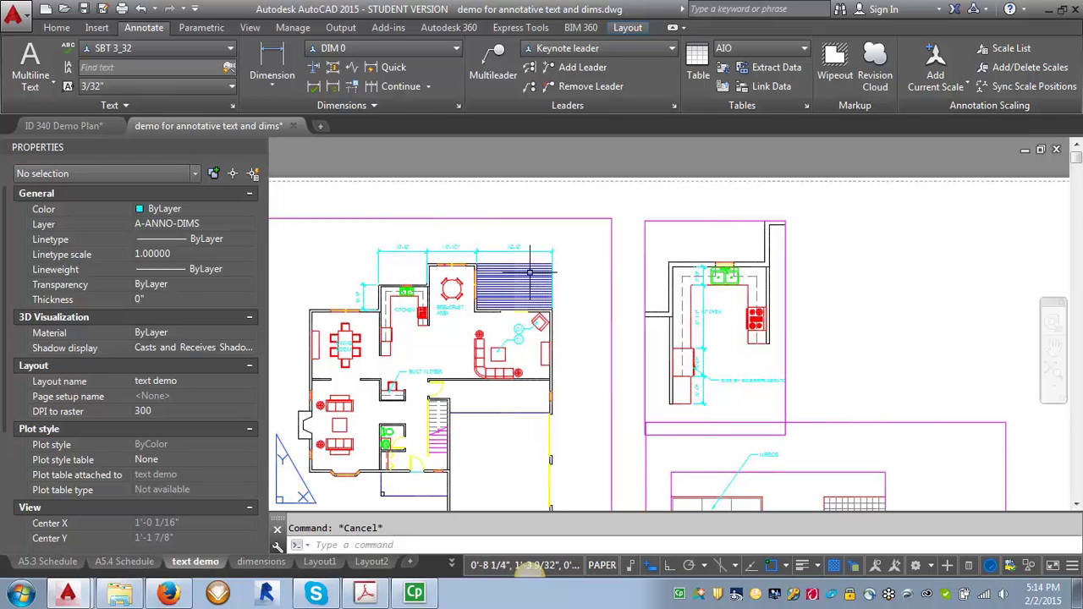
scroll(656, 316, "up", 4)
scroll(657, 316, "down", 2)
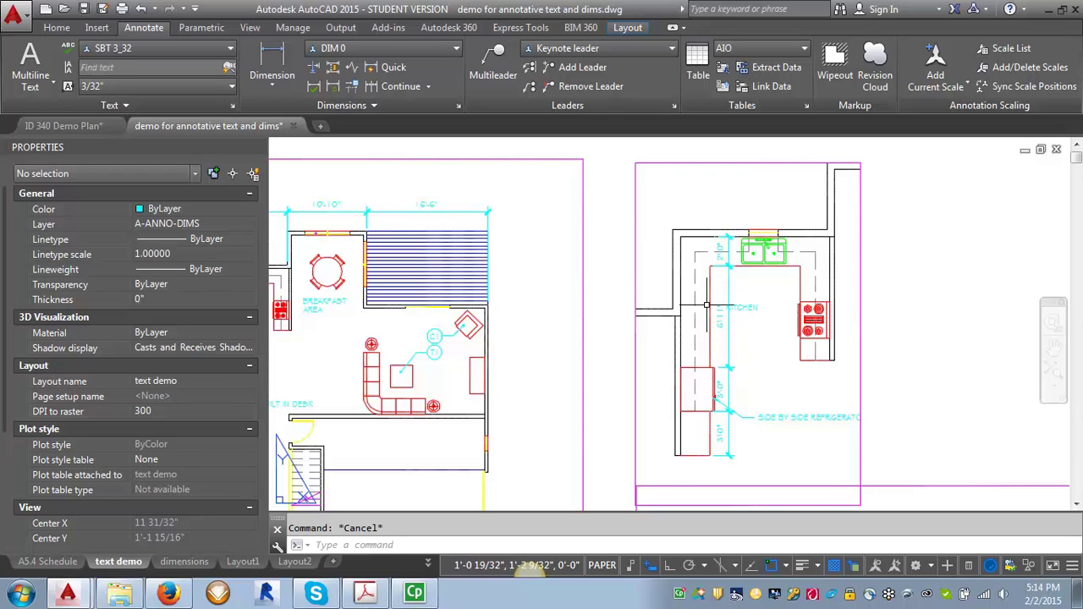
scroll(687, 292, "down", 4)
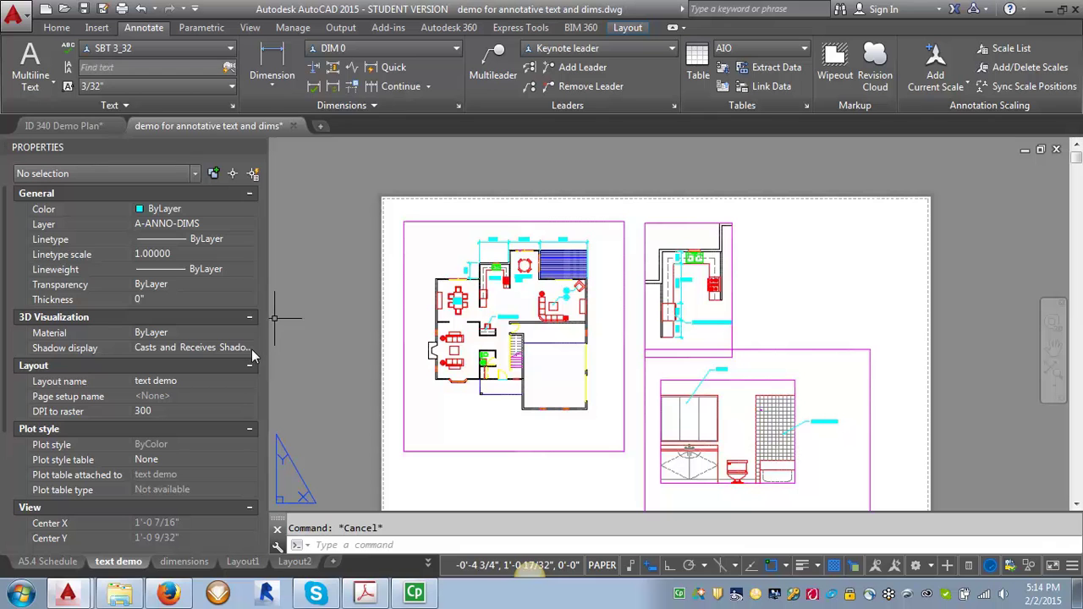
Step: Go back to model space and zoom to the bath elevation
left_click(427, 562)
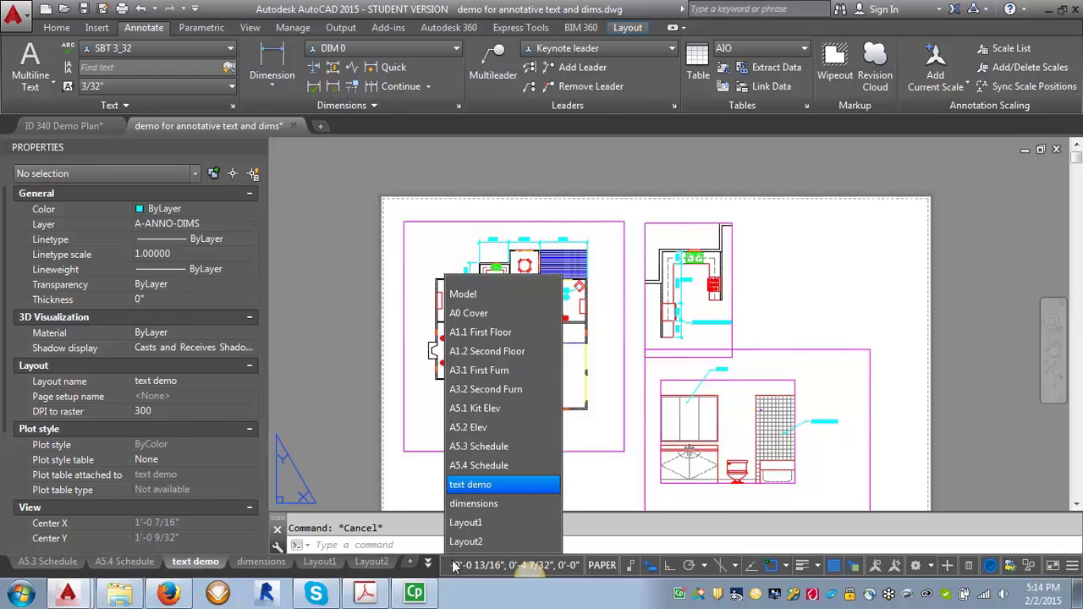
left_click(463, 293)
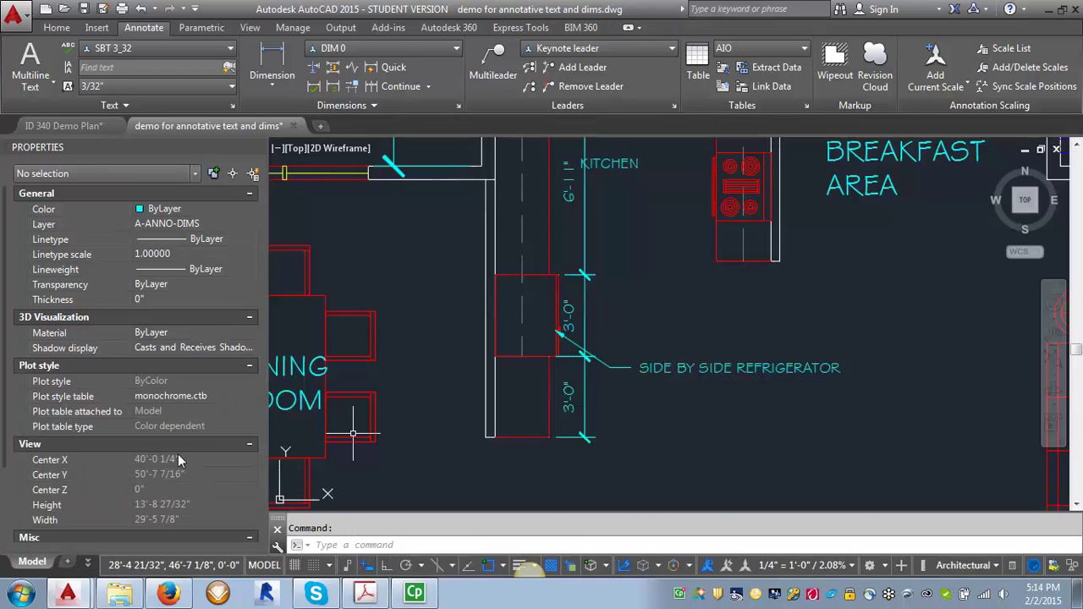
scroll(534, 362, "down", 10)
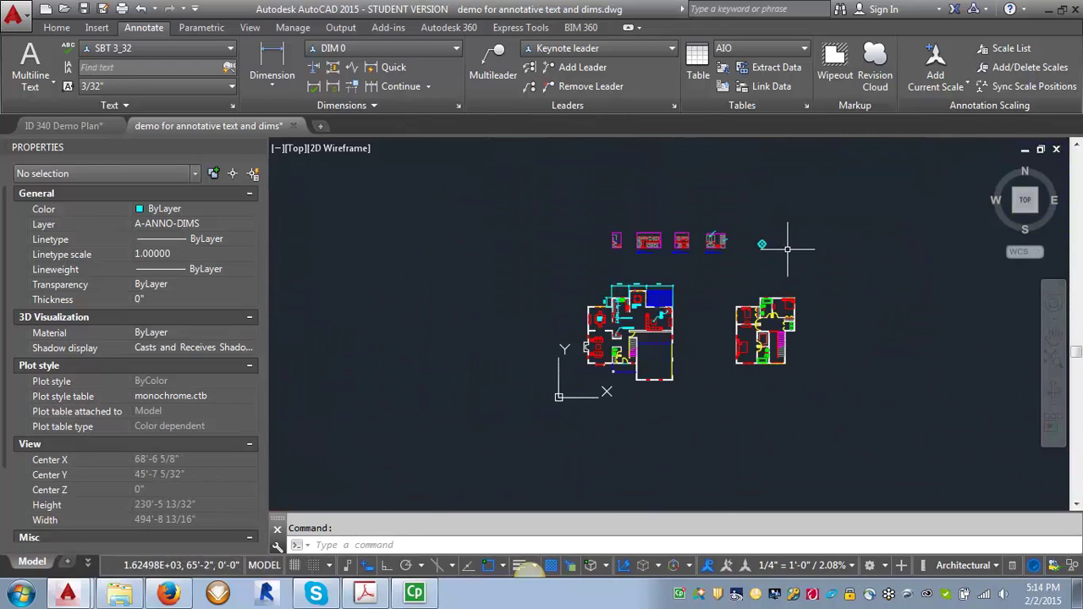
scroll(614, 226, "up", 6)
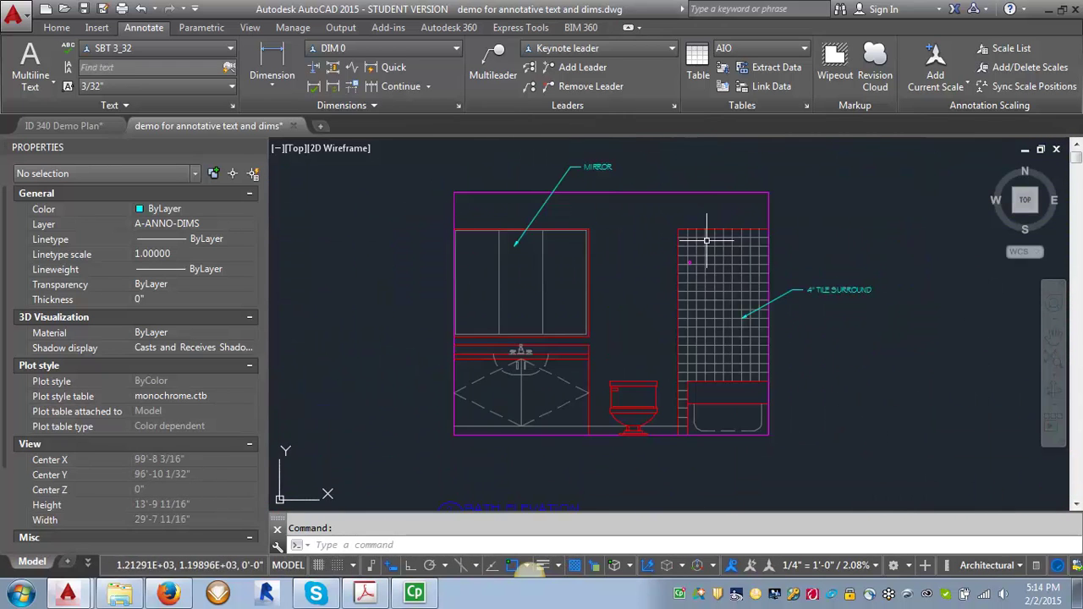
Step: Set the annotation scale to 1/2" = 1'-0"
left_click(852, 565)
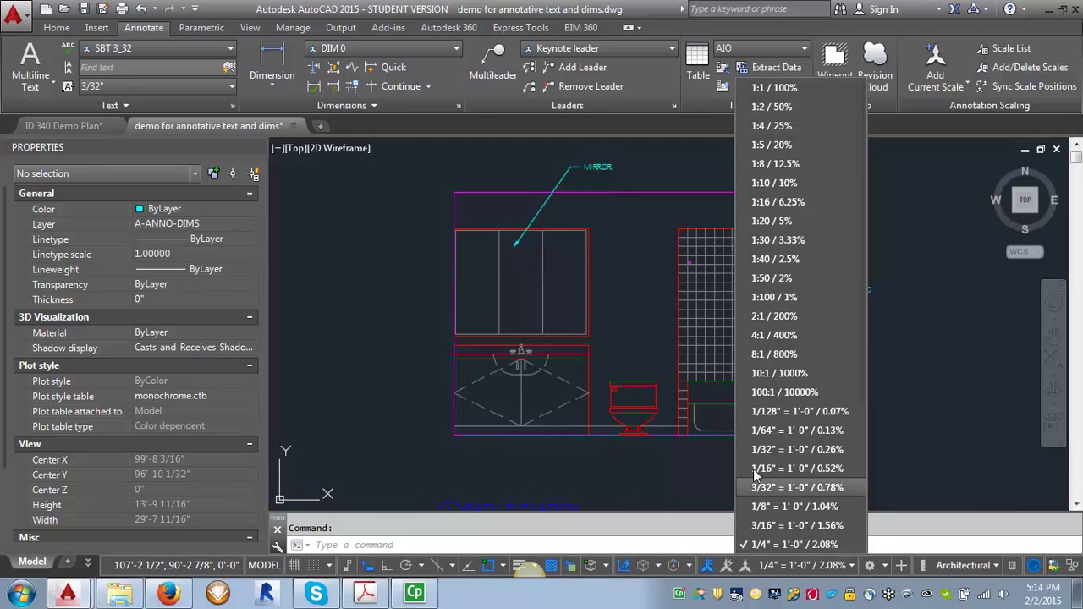
scroll(863, 292, "down", 1)
left_click_drag(863, 295, 865, 357)
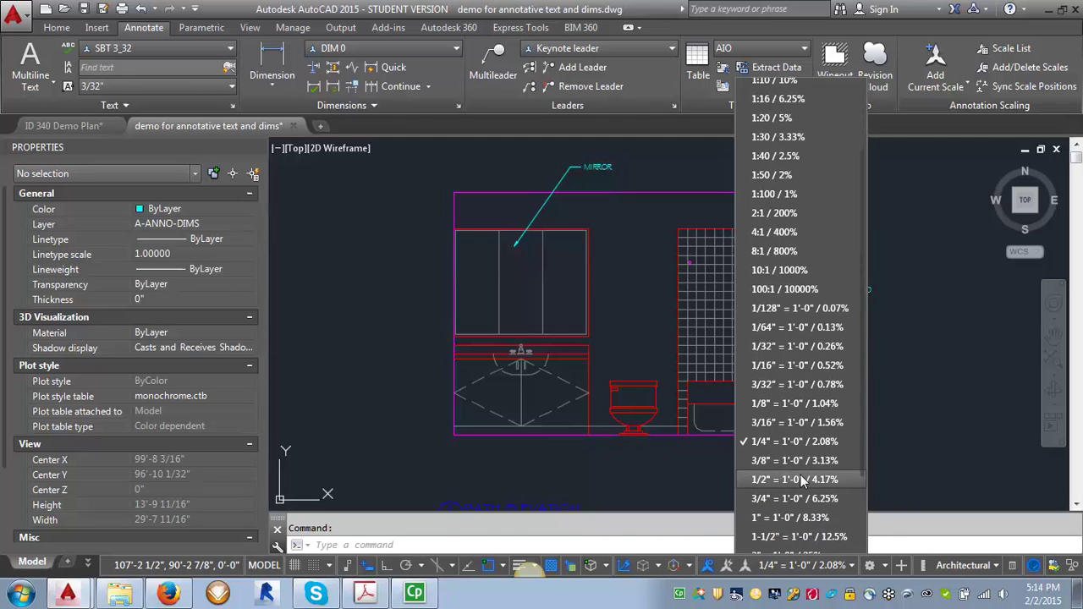
left_click(801, 472)
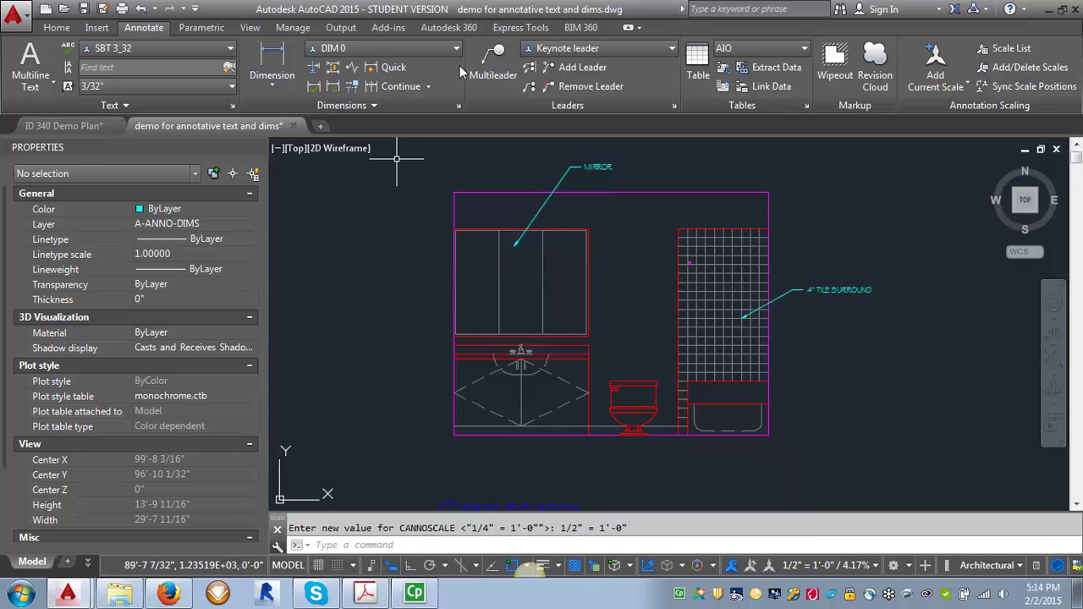
Step: Dimension the bath elevation's base with chained 5'-0", 3'-4" and 3'-4" linear dimensions
left_click(272, 53)
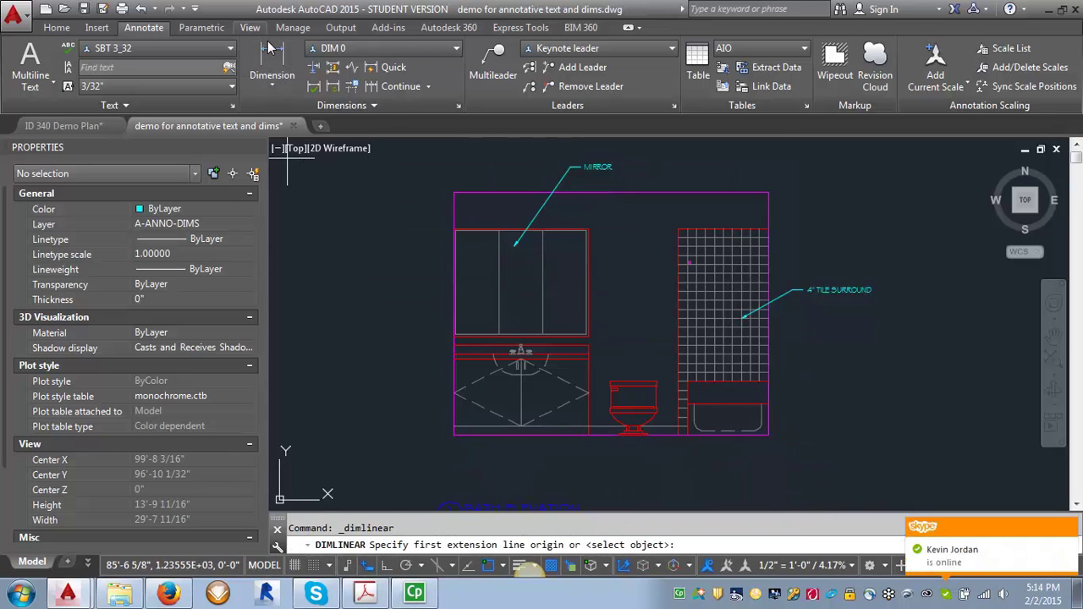
left_click(453, 436)
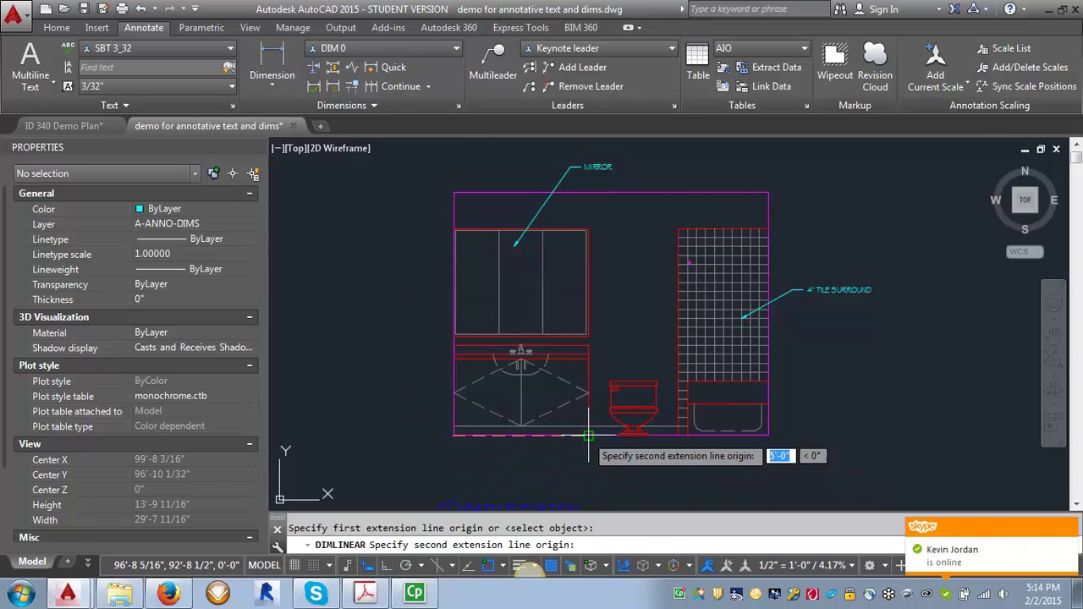
left_click(589, 435)
left_click(568, 459)
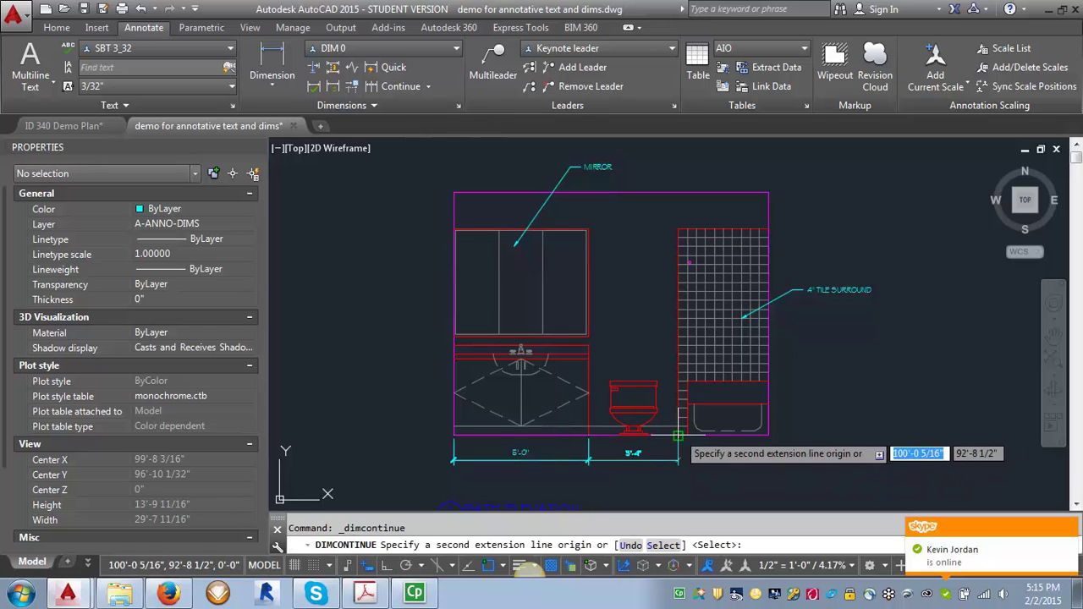
left_click(678, 435)
left_click(768, 435)
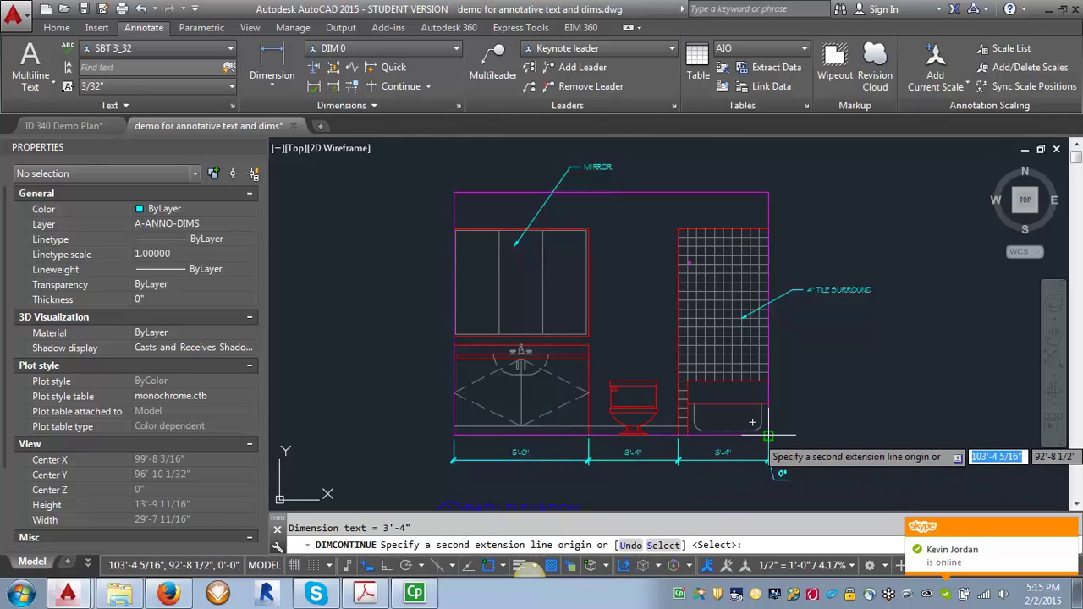
key("Return")
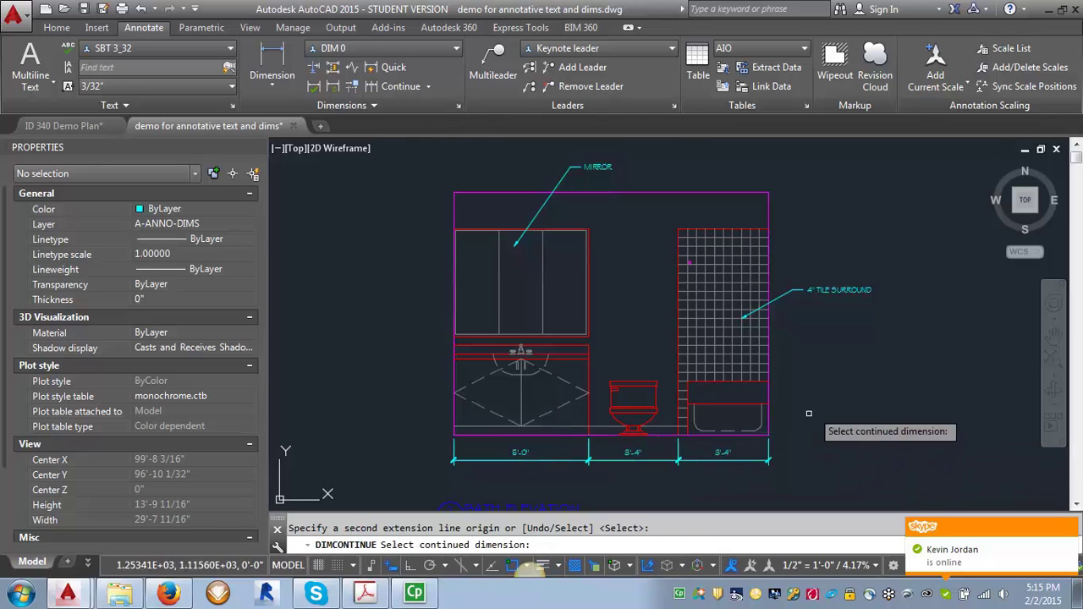
left_click(1069, 530)
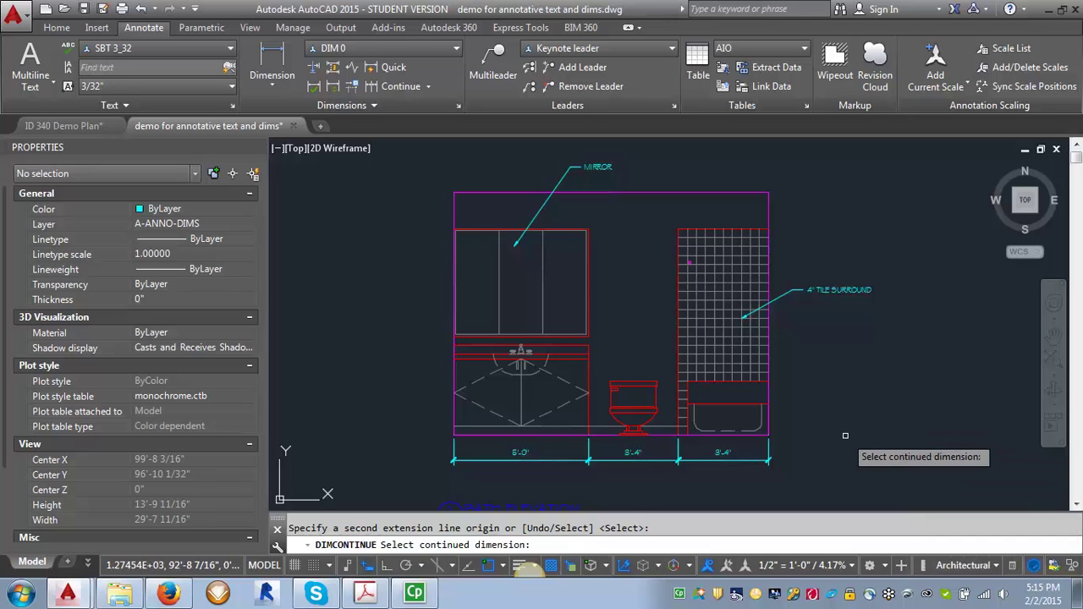
key("Escape")
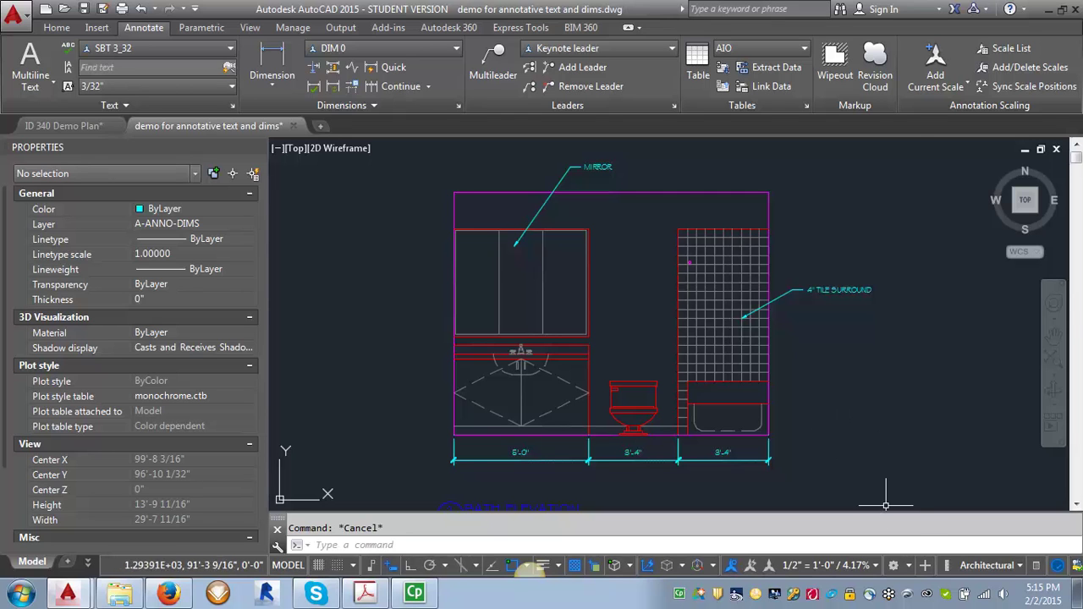
Step: At 1/4" = 1'-0" annotation scale, add a 9'-0" vertical dimension on the elevation's left side
left_click(876, 566)
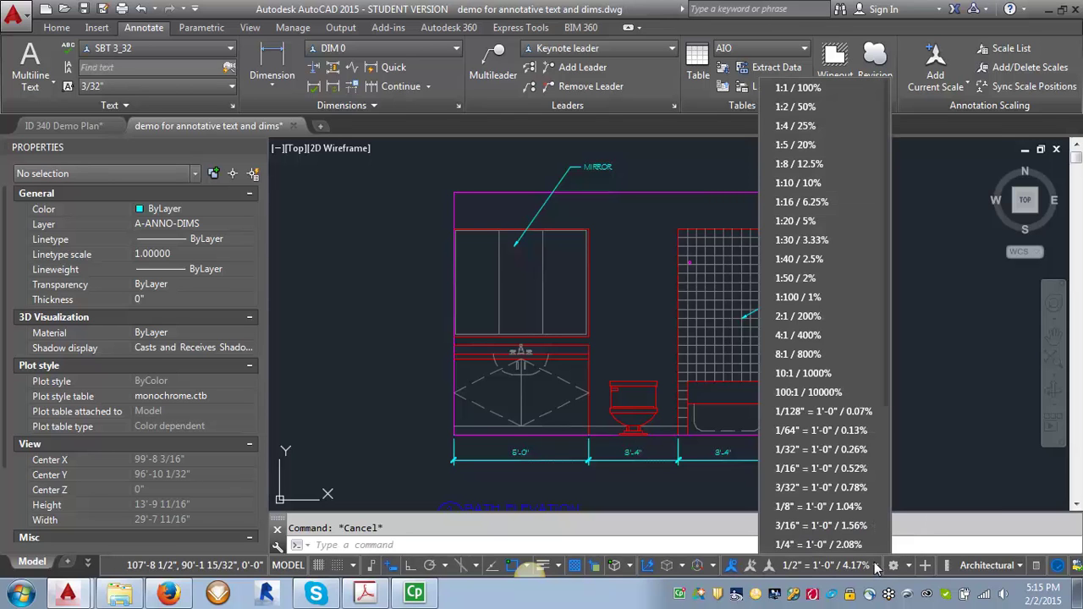
left_click(826, 546)
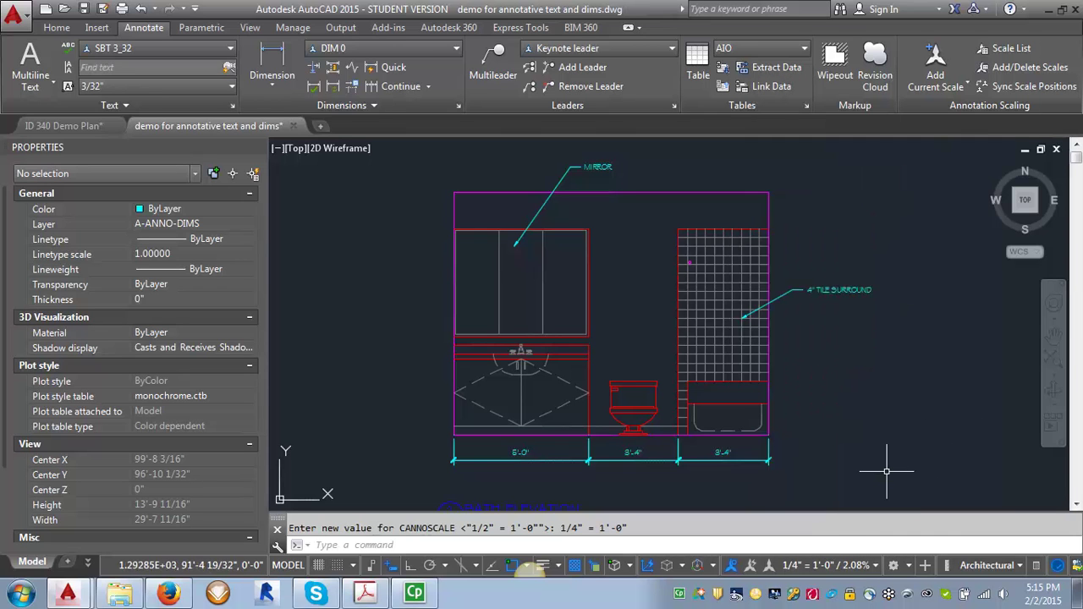
left_click(275, 59)
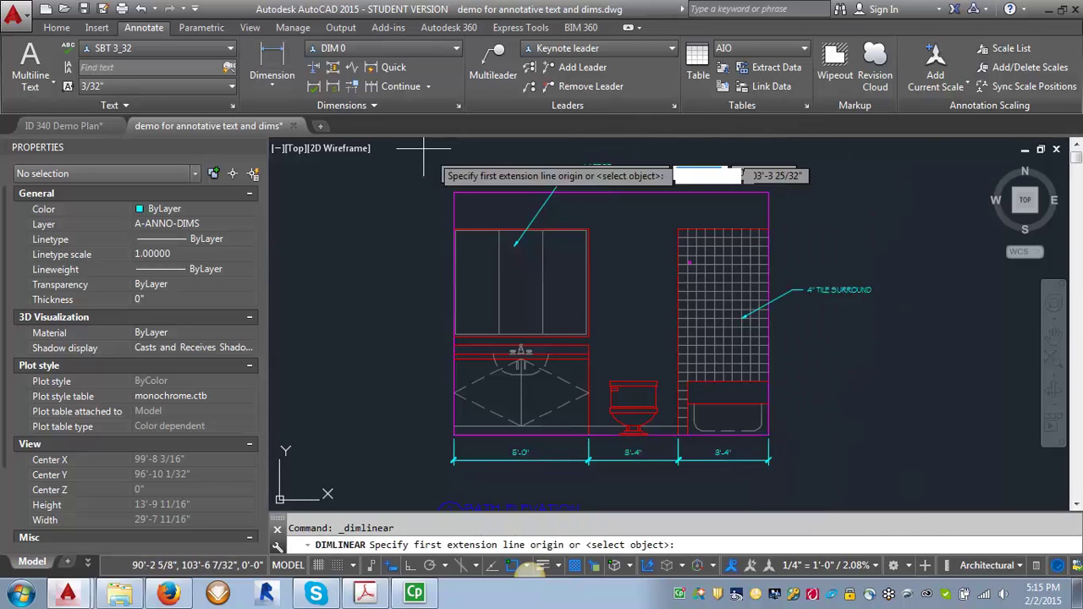
left_click(453, 194)
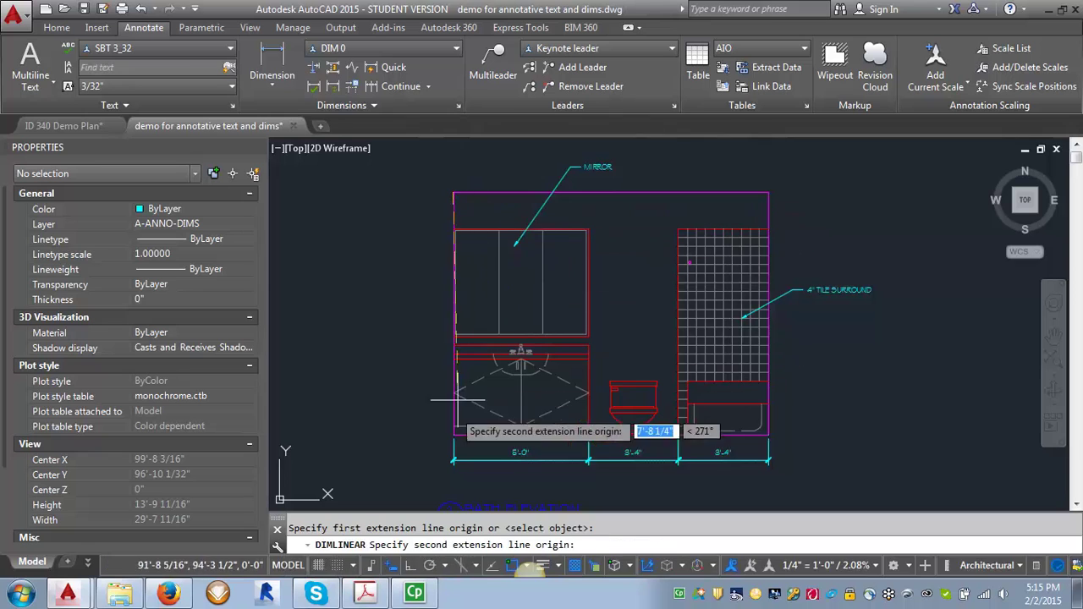
left_click(454, 435)
left_click(416, 322)
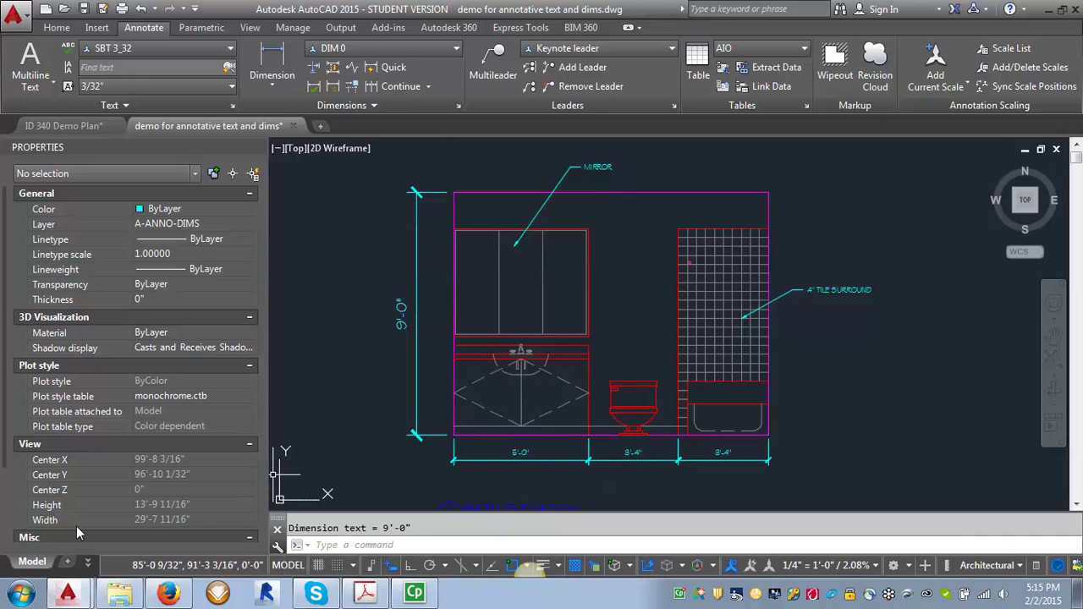
Step: Switch to the text demo layout and stretch the bath elevation viewport's corner further left
left_click(88, 563)
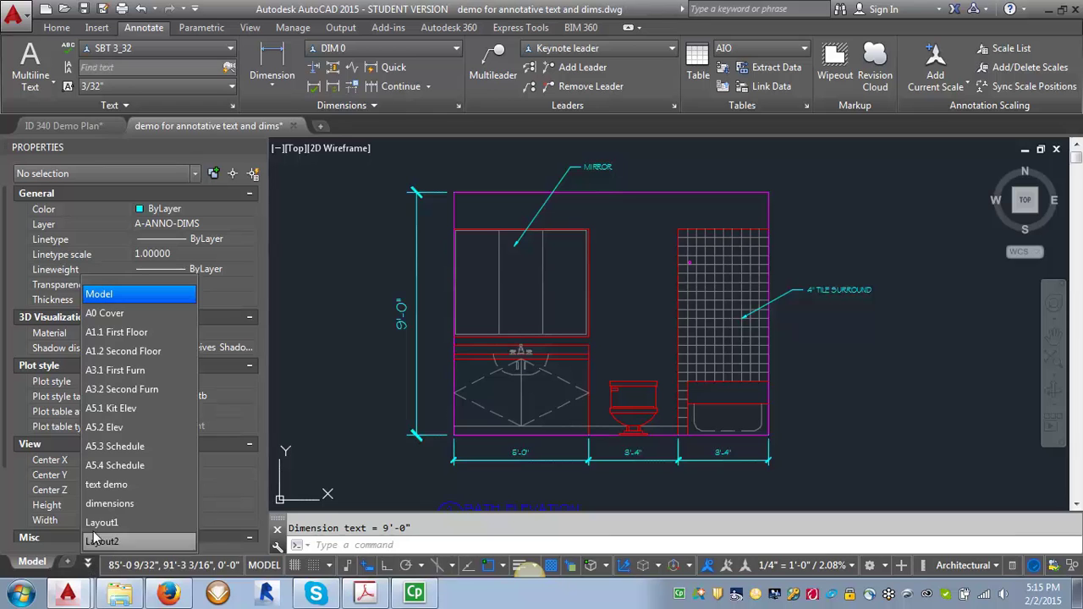
left_click(106, 484)
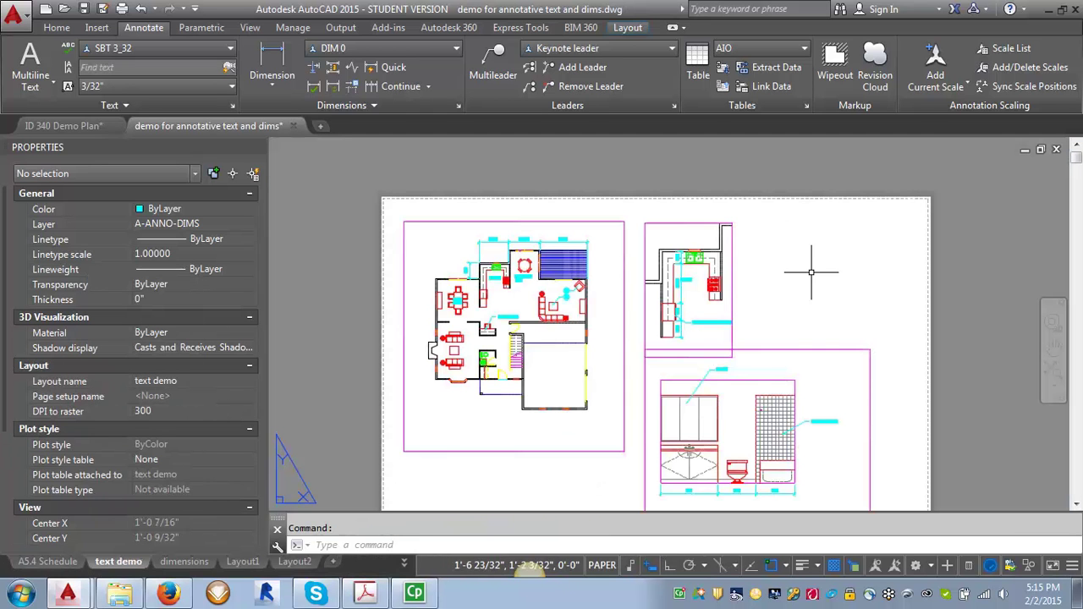
scroll(711, 322, "down", 4)
scroll(678, 471, "up", 4)
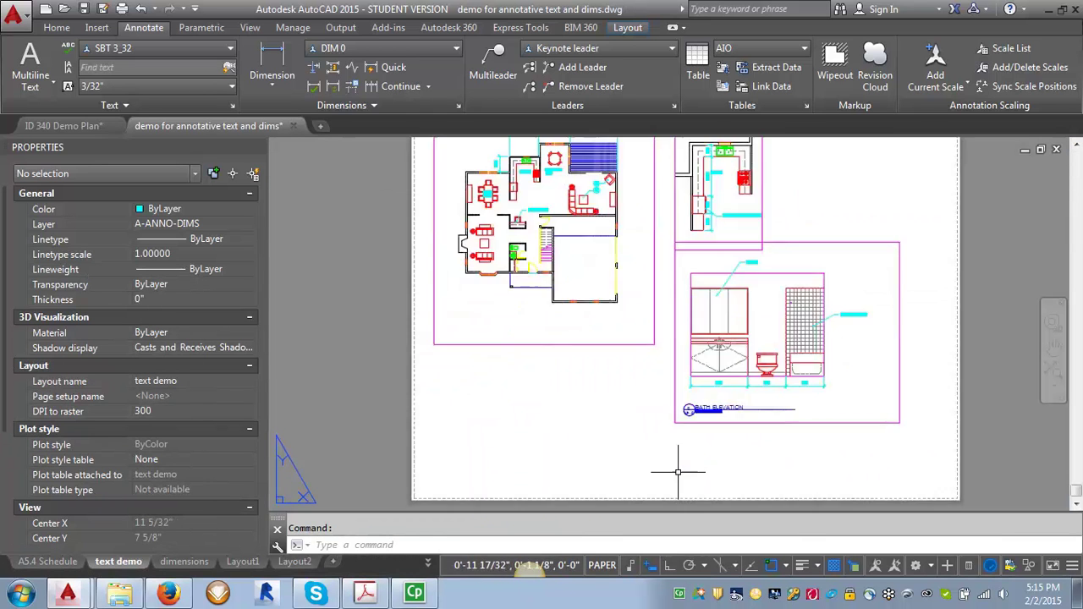
left_click(675, 423)
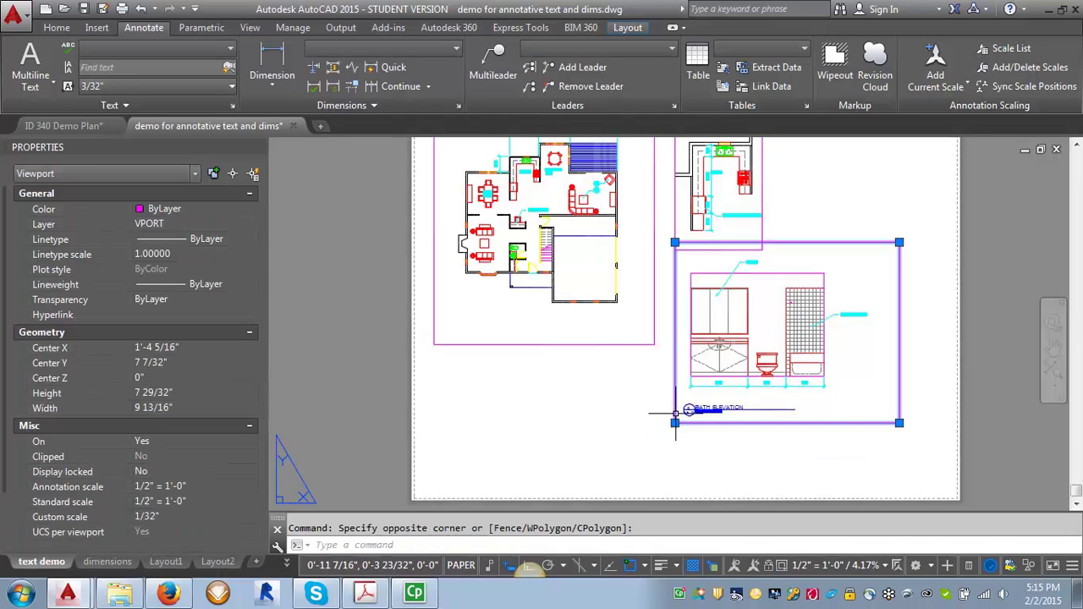
left_click(675, 423)
left_click(643, 426)
key("Escape")
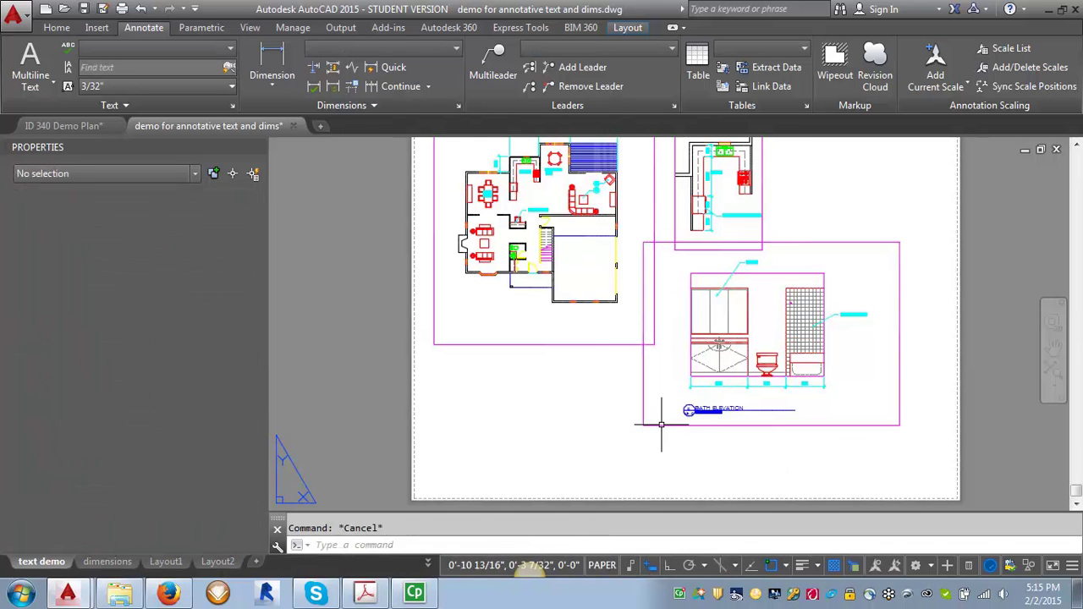
Step: Select the bath elevation viewport to confirm its 1/2" = 1'-0" annotation scale
scroll(715, 421, "up", 3)
scroll(656, 203, "down", 1)
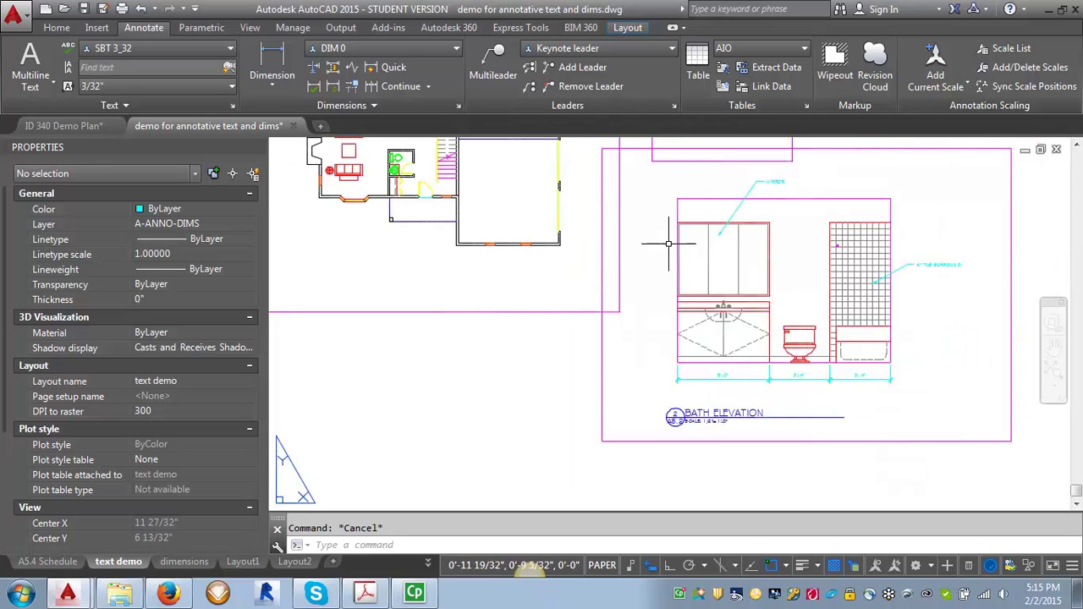
left_click(630, 373)
left_click(573, 375)
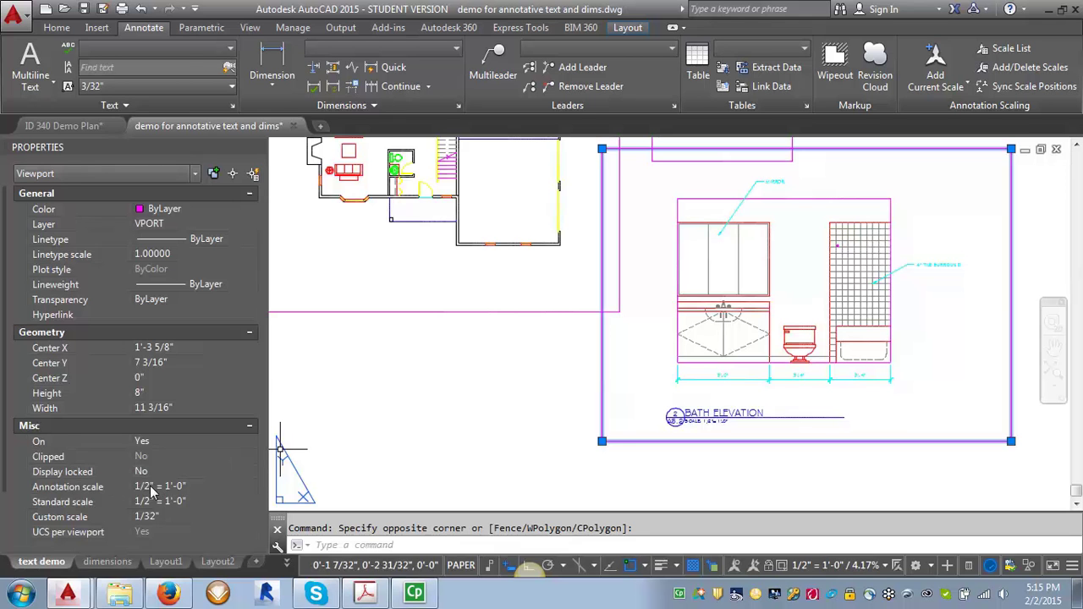
key("Escape")
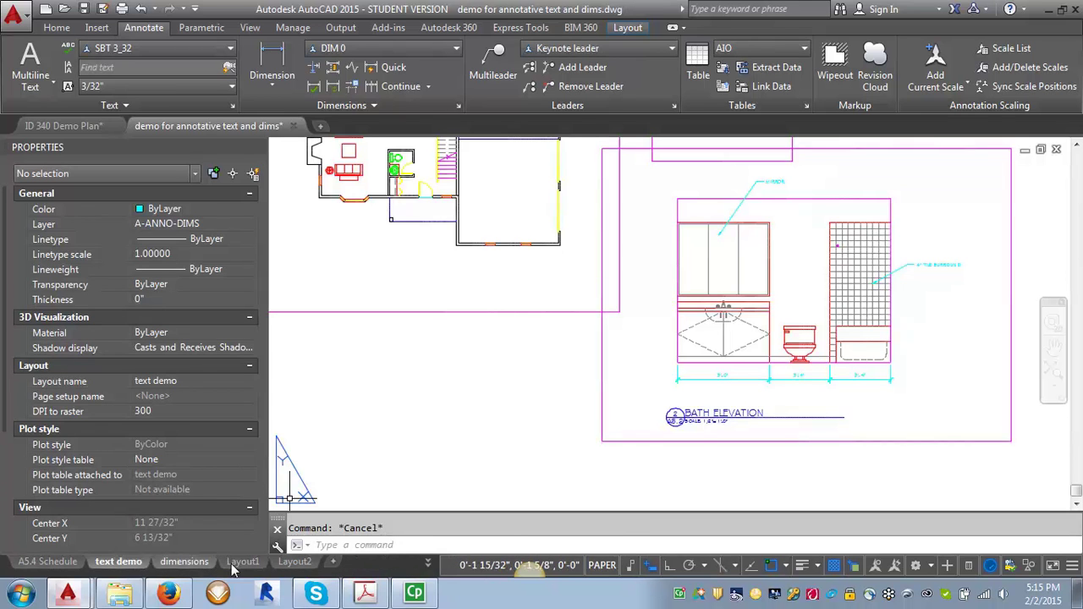
Step: Return to model space and select the bath elevation's 9'-0" vertical dimension
left_click(427, 562)
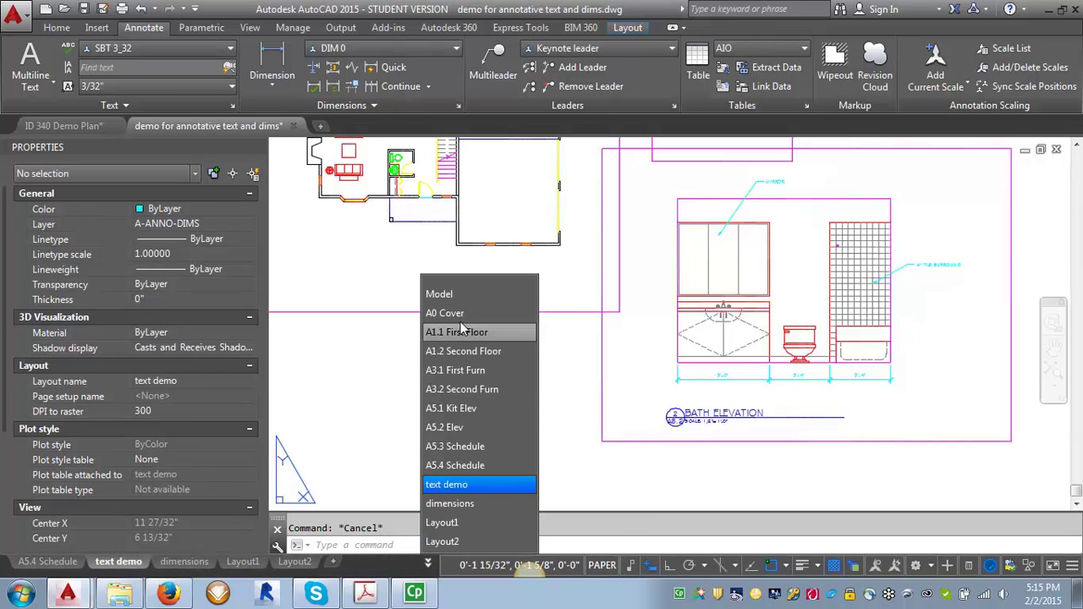
left_click(460, 295)
scroll(457, 299, "down", 2)
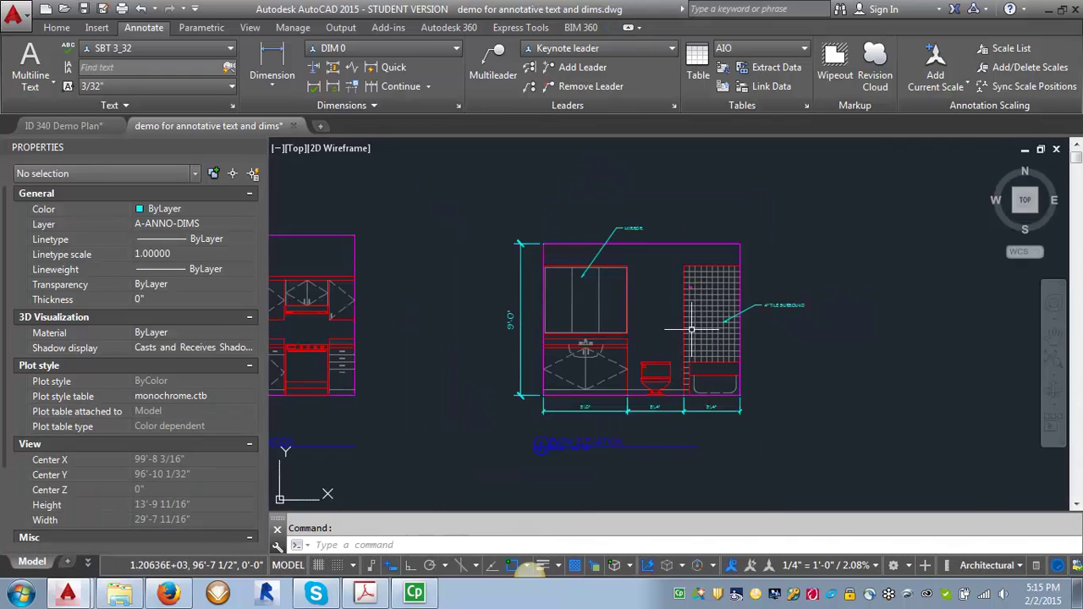
scroll(479, 304, "up", 2)
left_click(579, 284)
left_click(519, 362)
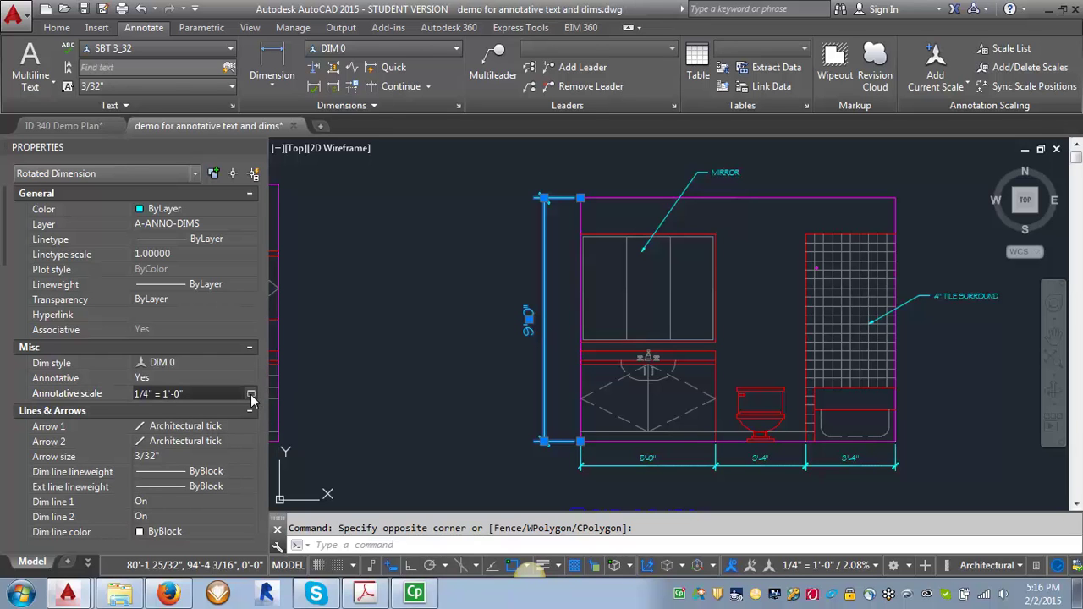
Step: Replace the dimension's 1/4" = 1'-0" annotative scale with 1/2" = 1'-0"
left_click(251, 395)
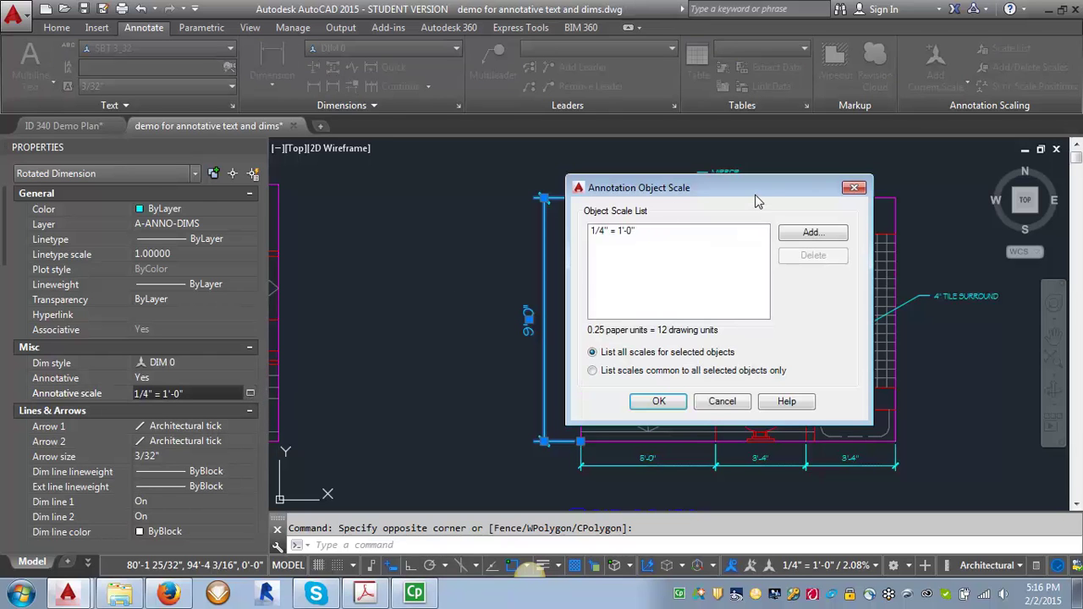
left_click(808, 234)
left_click_drag(676, 250, 678, 310)
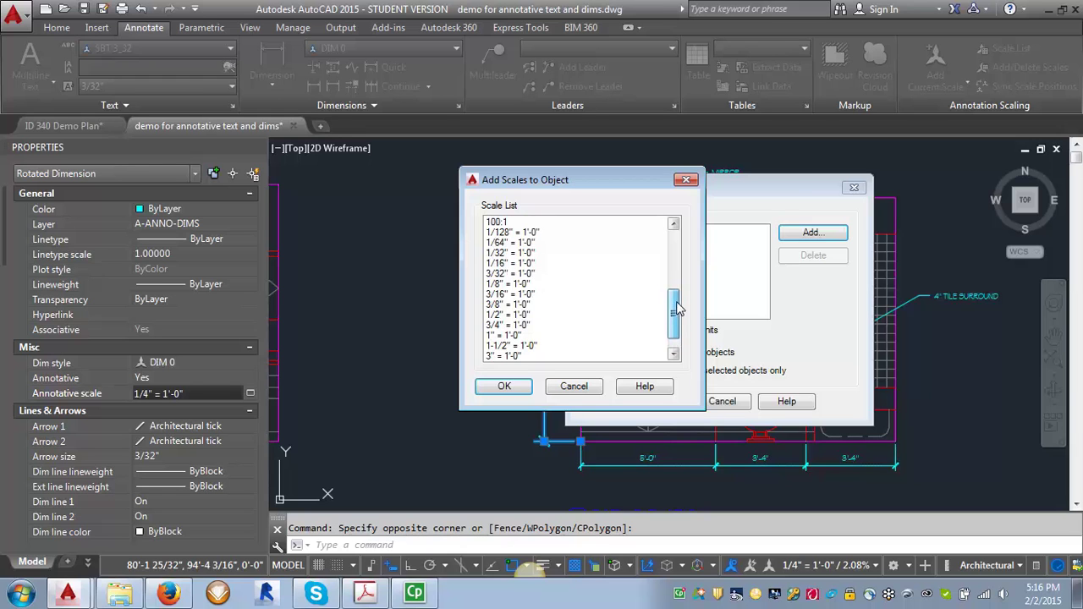
left_click(528, 318)
left_click(505, 386)
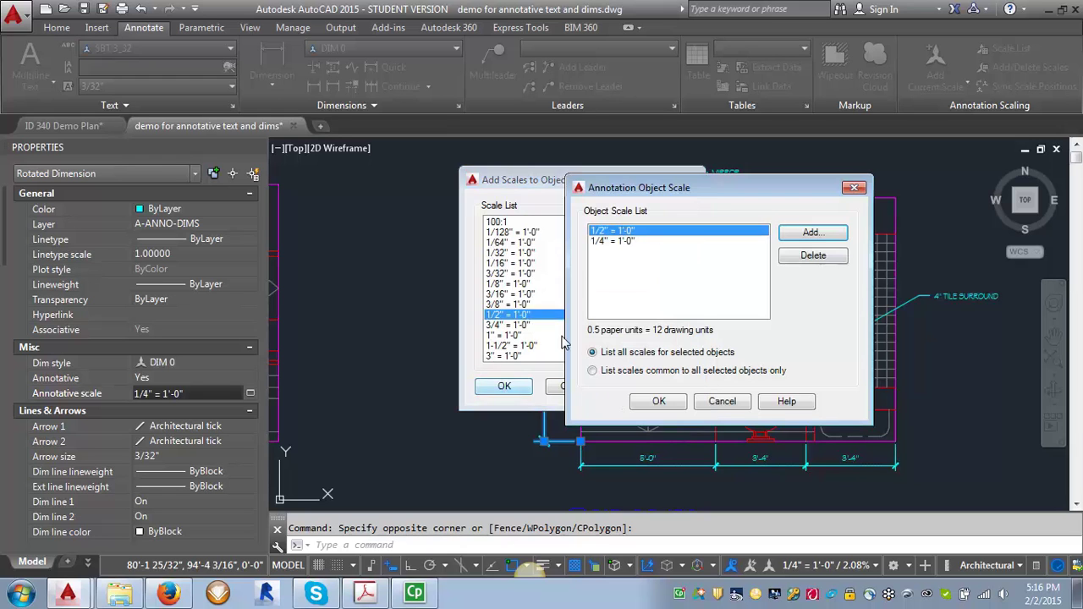
left_click(597, 244)
left_click(808, 259)
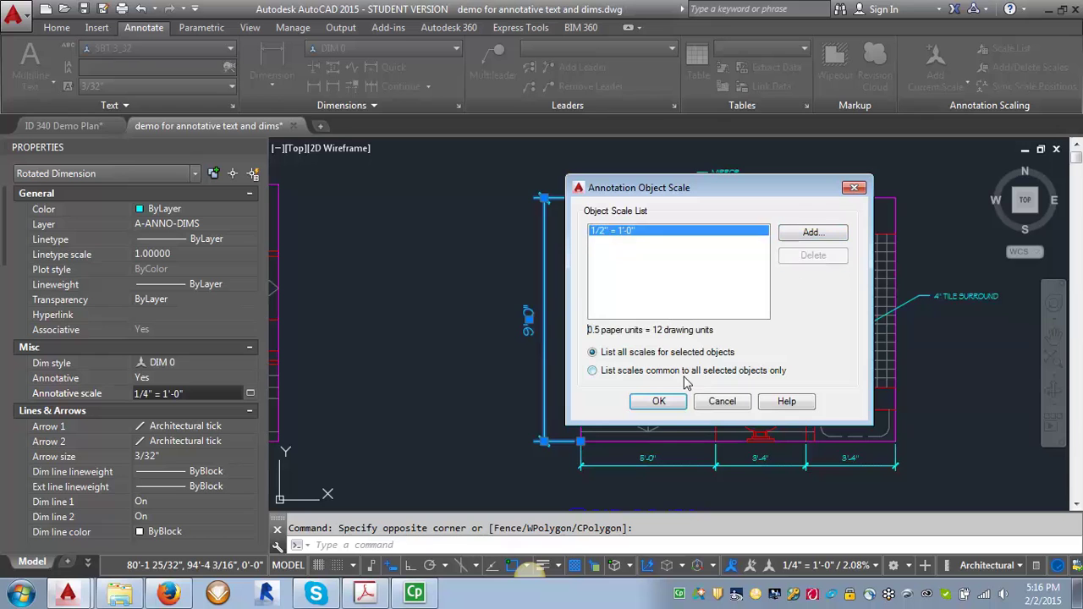
left_click(670, 408)
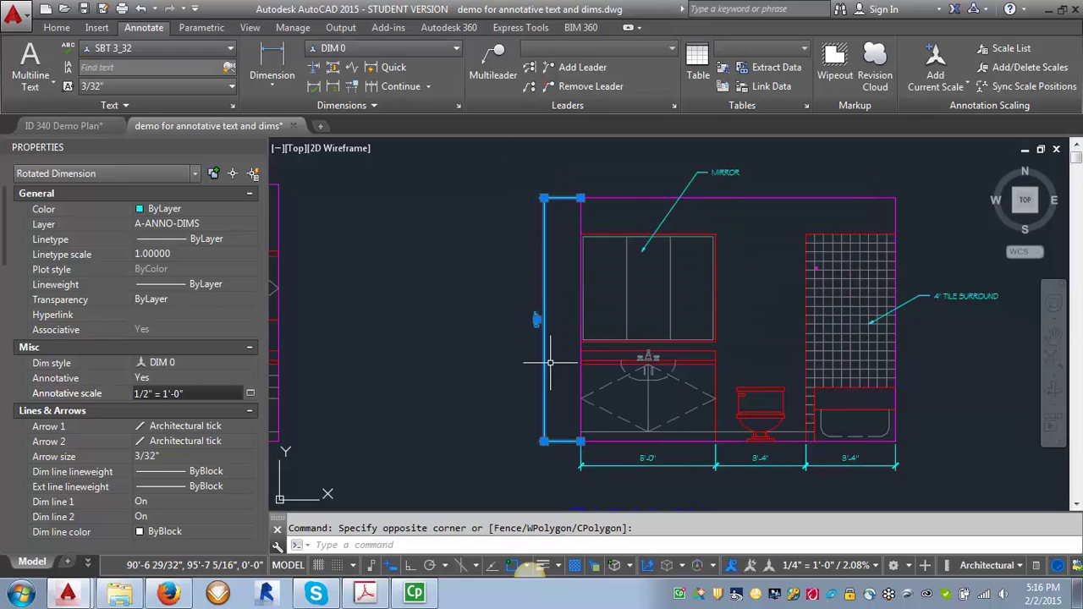
key("Escape")
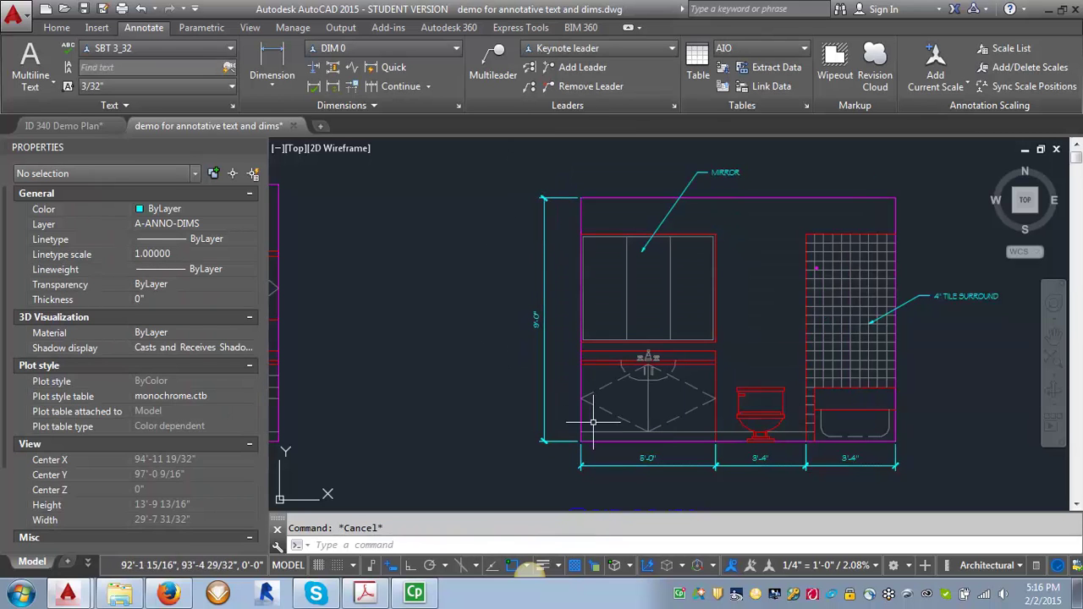
Step: Switch to the text demo layout and zoom out to see the 9'-0" dimension in the bath viewport
left_click(87, 561)
left_click(107, 485)
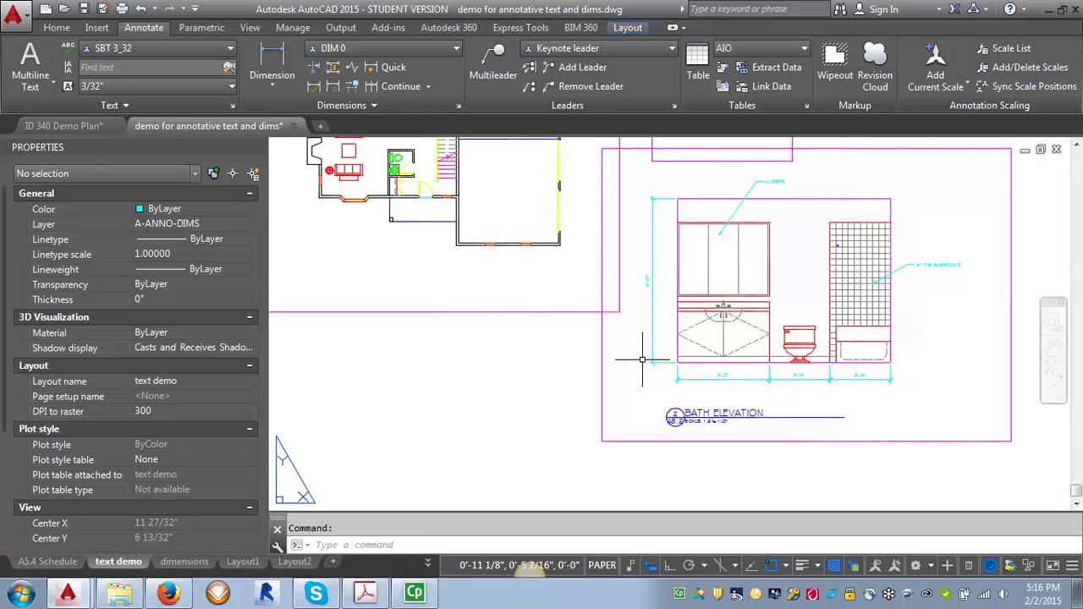
scroll(496, 368, "down", 2)
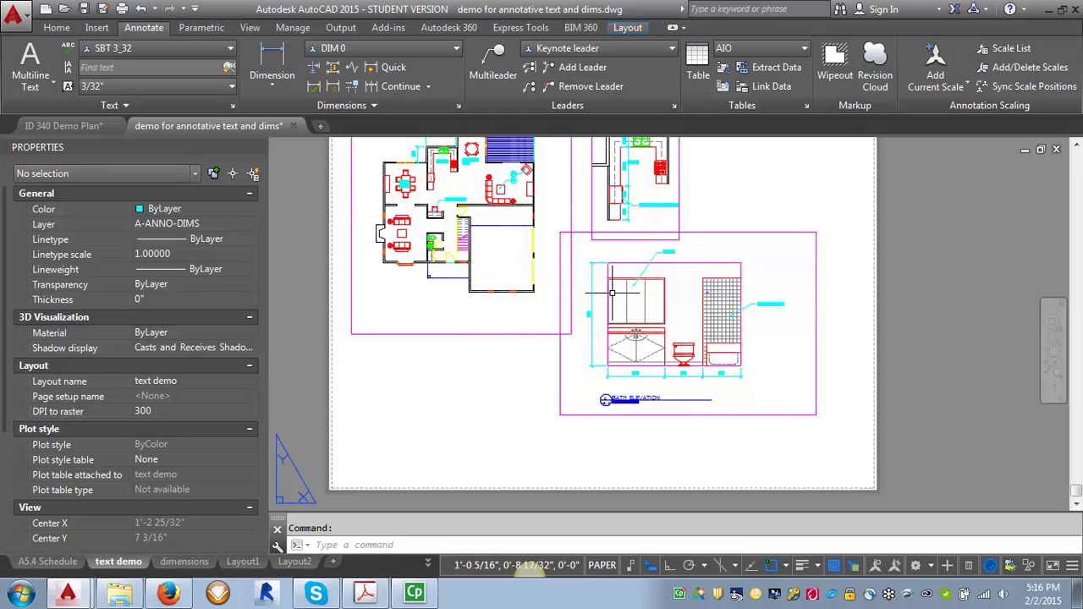
scroll(700, 300, "down", 2)
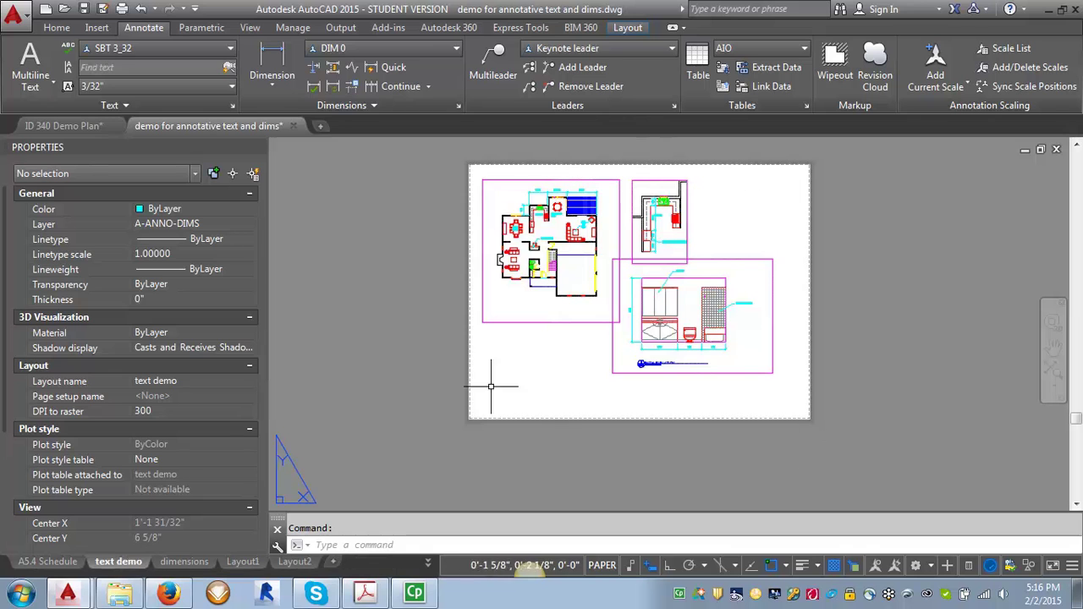